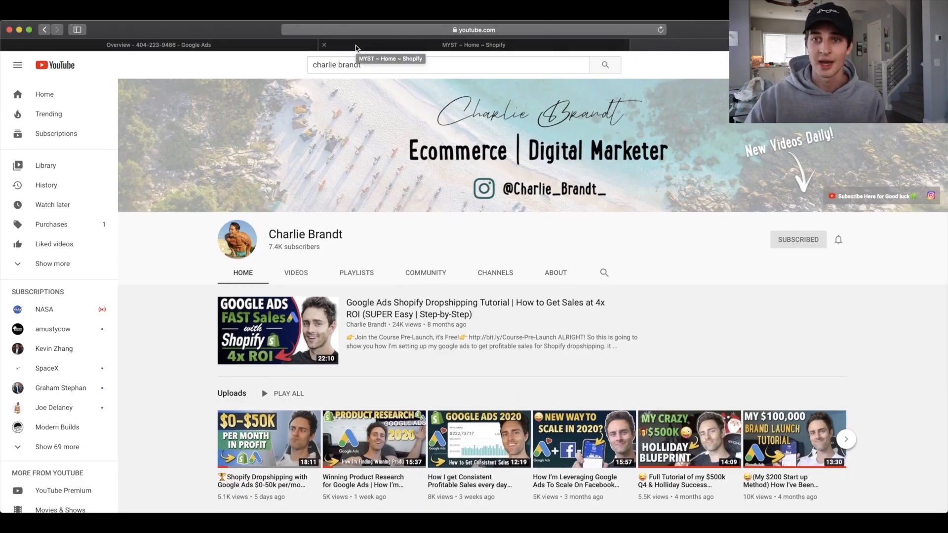
# - Switch to Google Ads, open the conversion actions, and start a new conversion action for a website
pyautogui.click(280, 43)
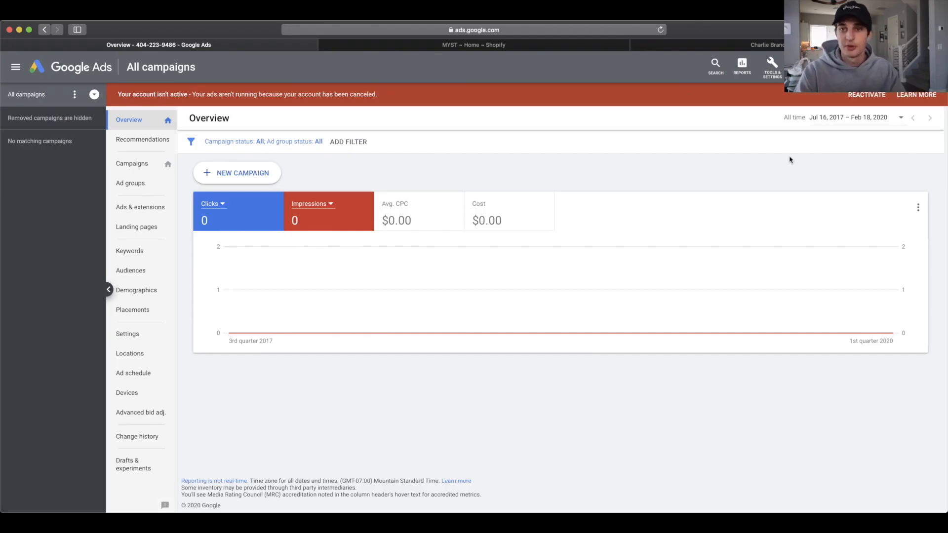
pyautogui.click(771, 69)
pyautogui.click(771, 69)
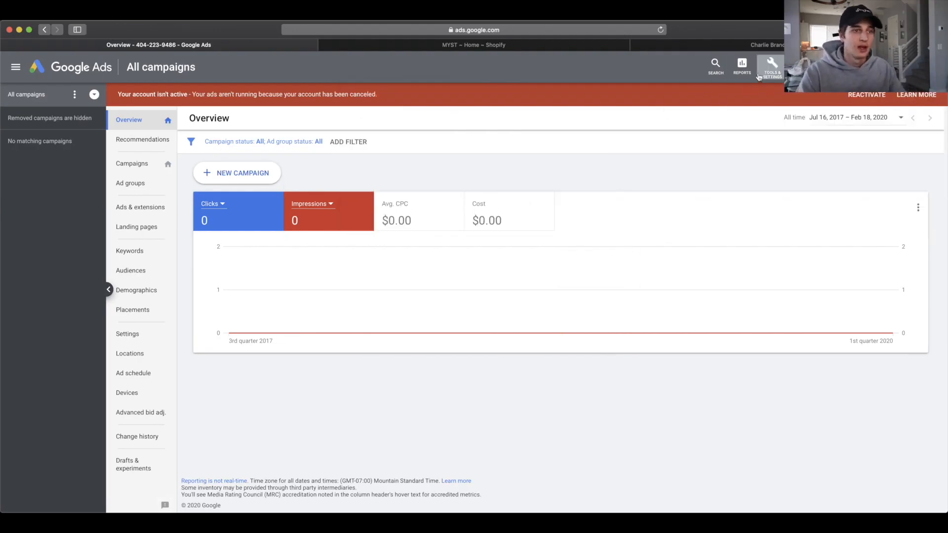
pyautogui.click(772, 69)
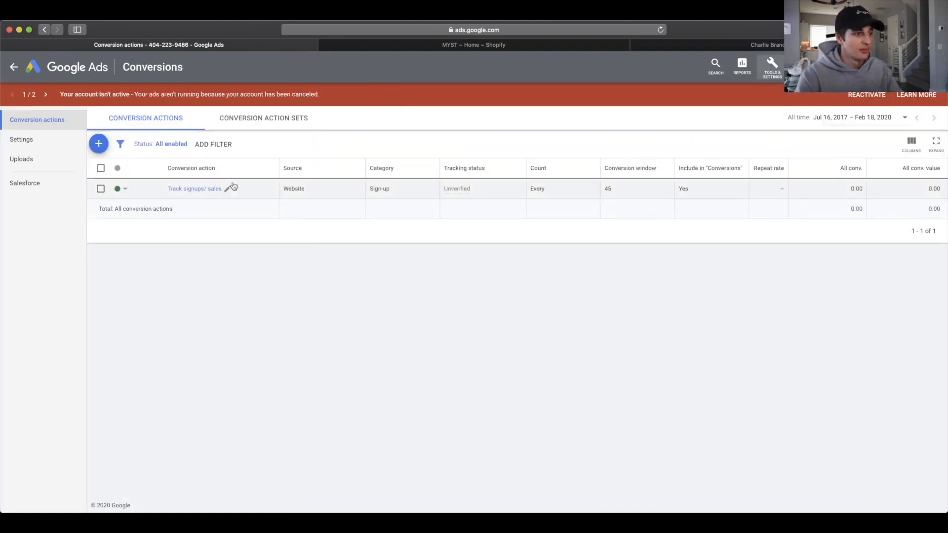
pyautogui.click(98, 145)
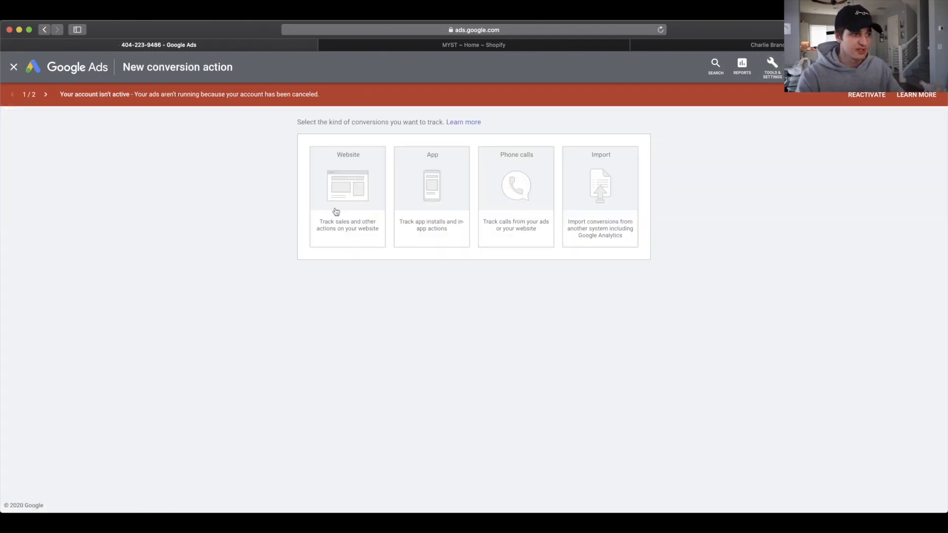
pyautogui.click(362, 231)
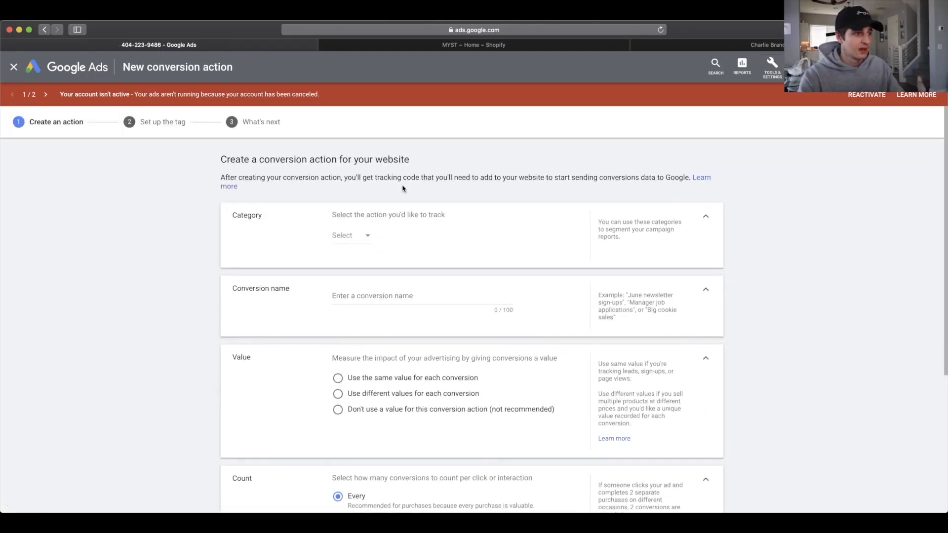
# - Set the conversion action's category to Purchase and its conversion name to Purchase
pyautogui.scroll(-2, 359, 196)
pyautogui.click(360, 196)
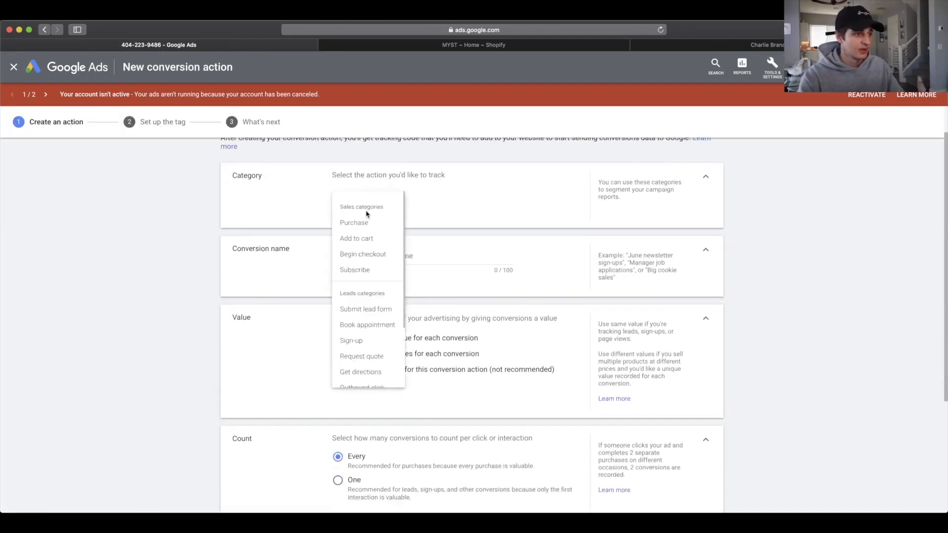
pyautogui.click(362, 222)
pyautogui.scroll(-1, 423, 202)
pyautogui.click(418, 218)
pyautogui.click(277, 250)
pyautogui.scroll(-1, 286, 245)
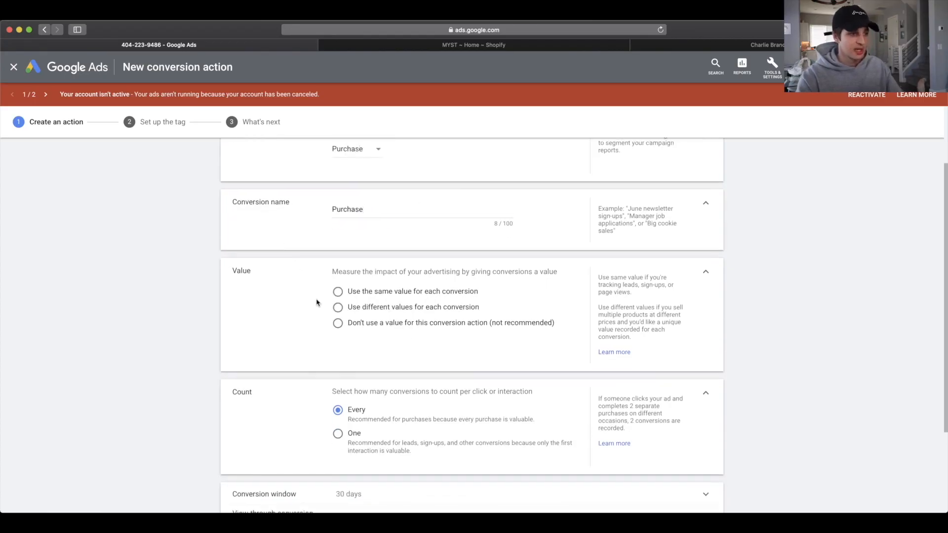
# - Set the Purchase conversion to use different values for each conversion, then create the action and continue to tag setup
pyautogui.click(338, 307)
pyautogui.scroll(-1, 524, 284)
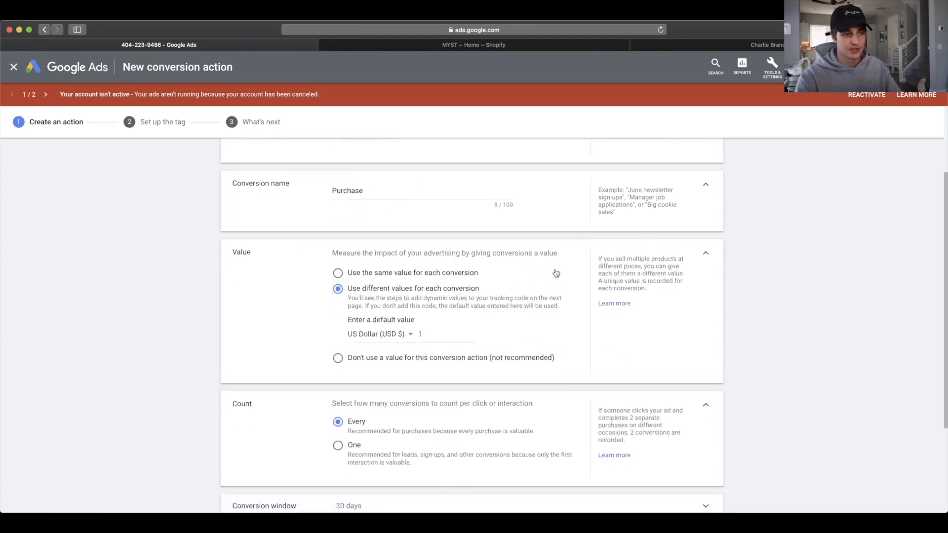
pyautogui.scroll(-3, 225, 323)
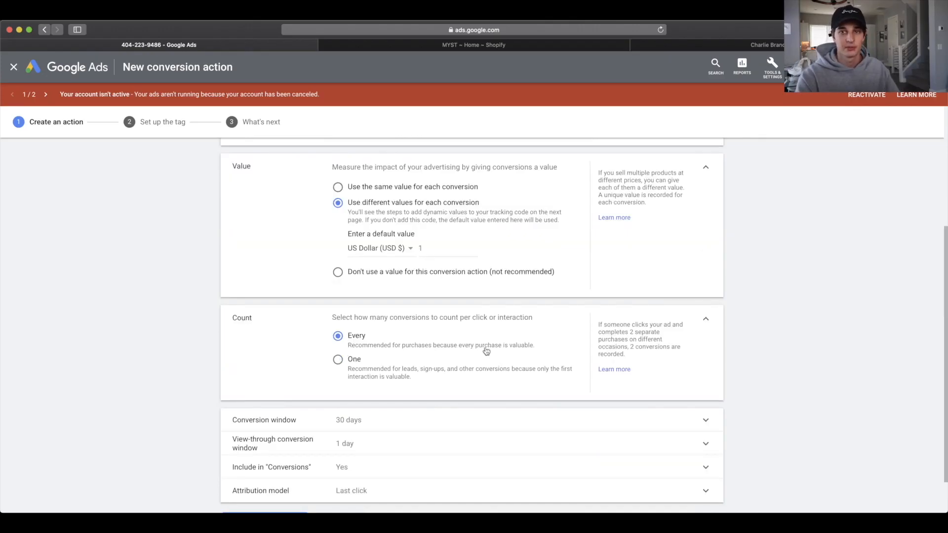
pyautogui.scroll(-1, 475, 333)
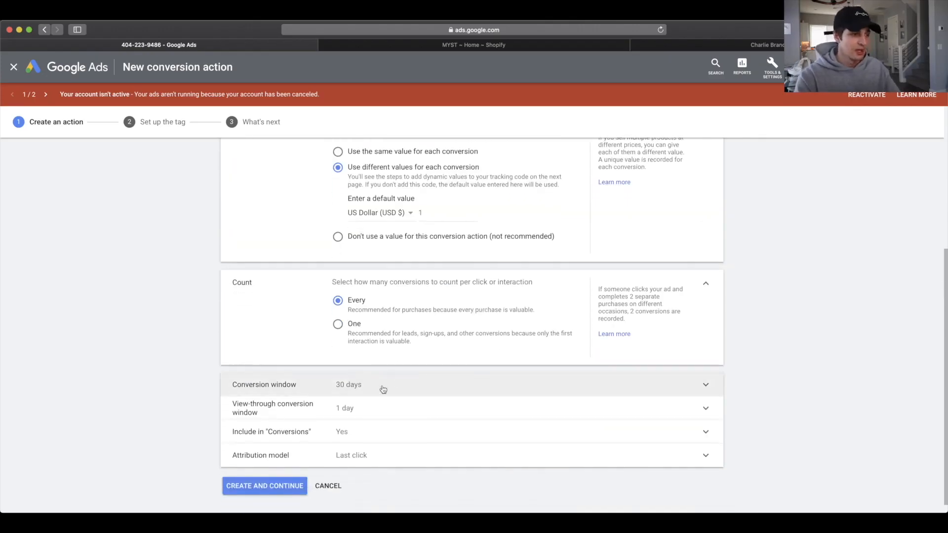
pyautogui.scroll(-1, 356, 375)
pyautogui.click(266, 476)
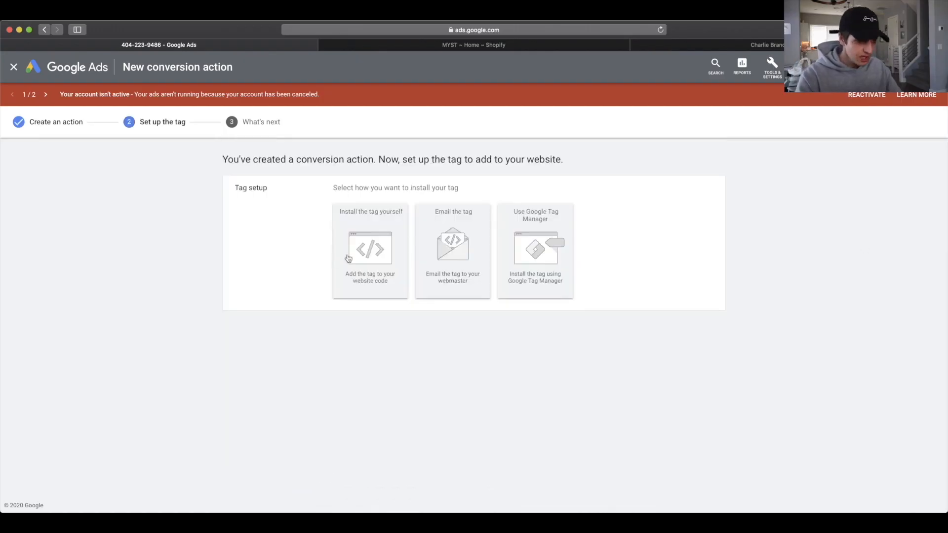
# - Choose to install the tag yourself and copy the full global site tag code
pyautogui.click(348, 258)
pyautogui.scroll(-1, 674, 230)
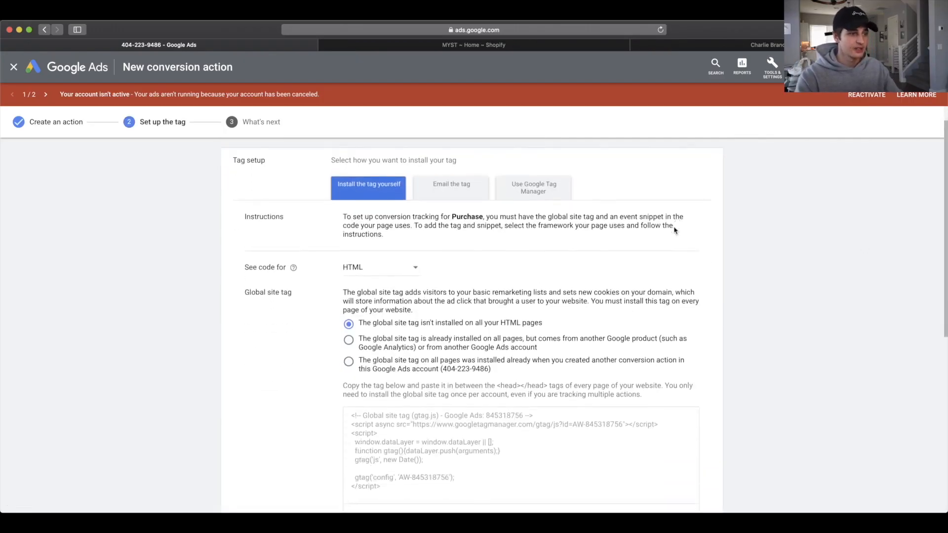
pyautogui.scroll(-5, 674, 230)
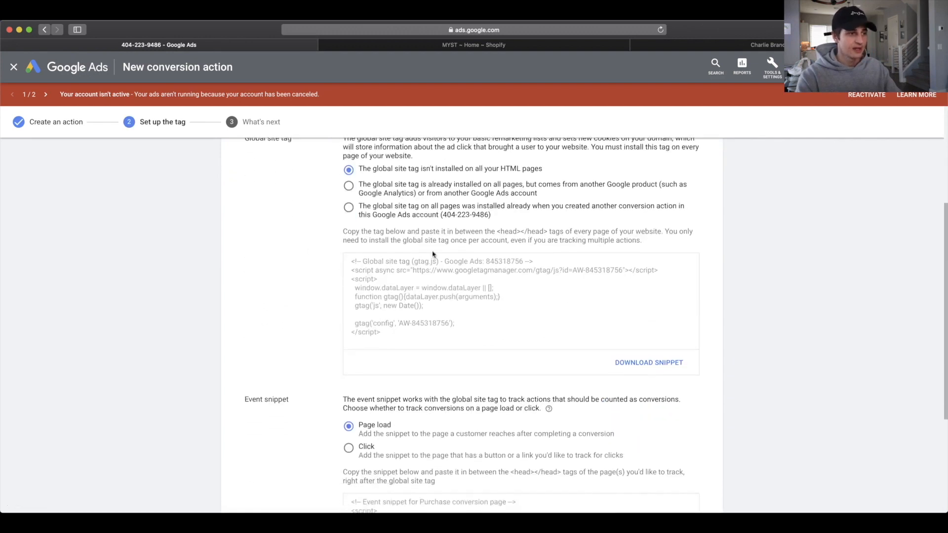
pyautogui.scroll(1, 287, 172)
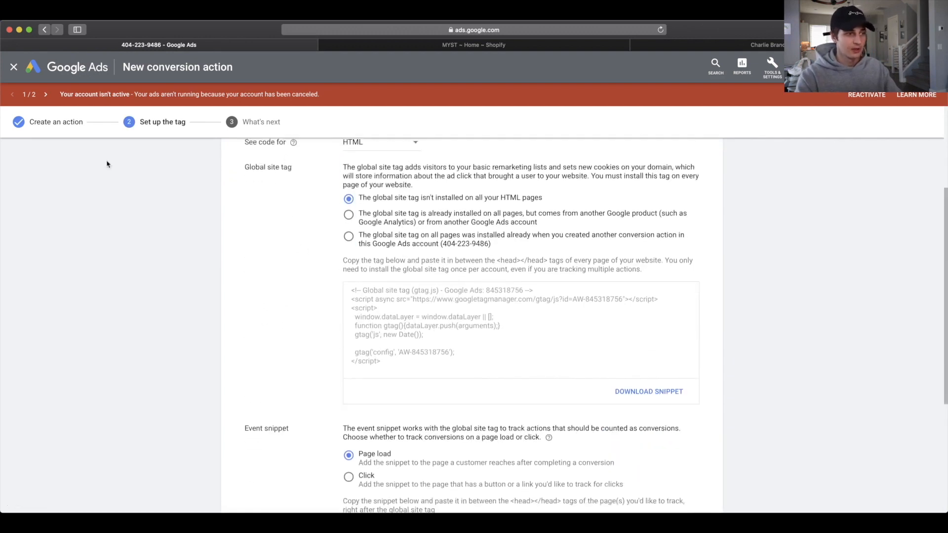
pyautogui.scroll(-2, 332, 290)
pyautogui.scroll(3, 386, 387)
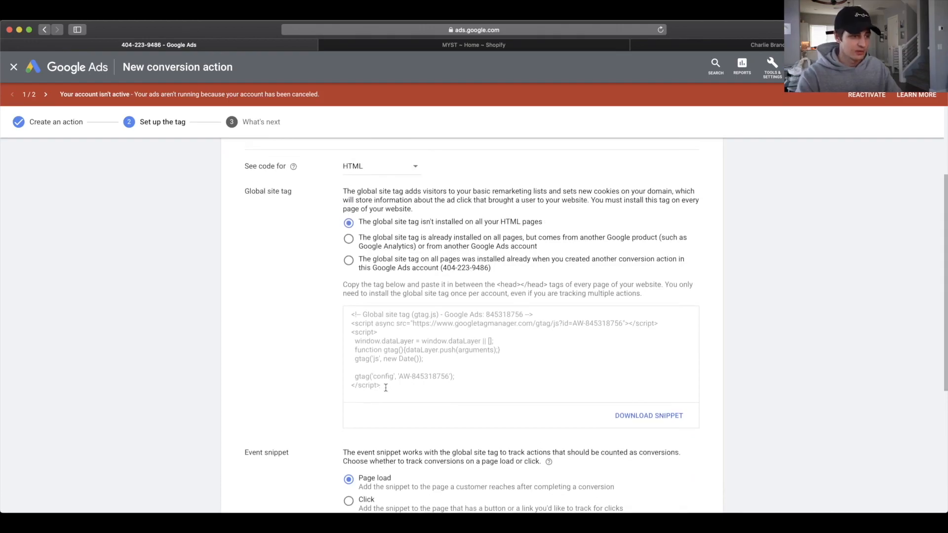
pyautogui.moveTo(385, 388); pyautogui.dragTo(318, 302)
pyautogui.press('super+c')
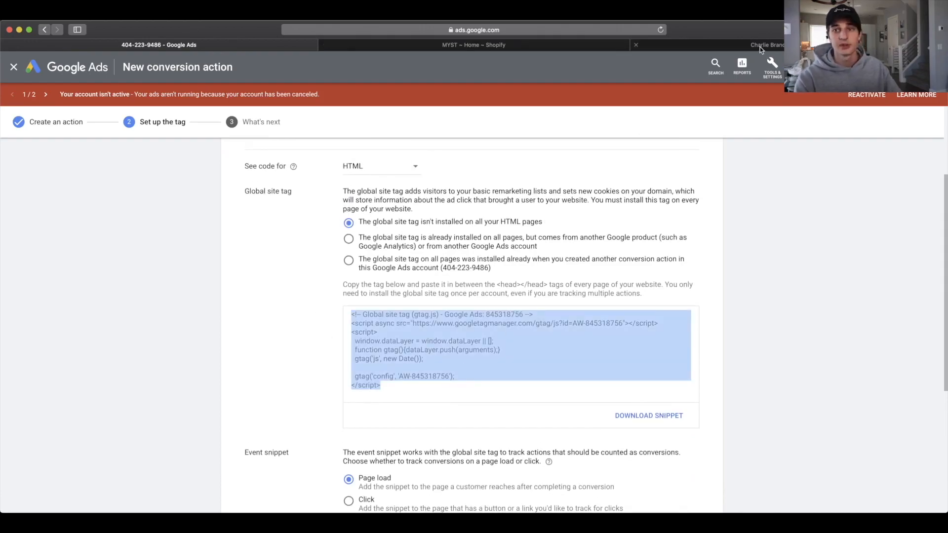
# - Switch to the Shopify admin and paste the global site tag into the checkout settings' Additional scripts, followed by blank lines
pyautogui.click(499, 44)
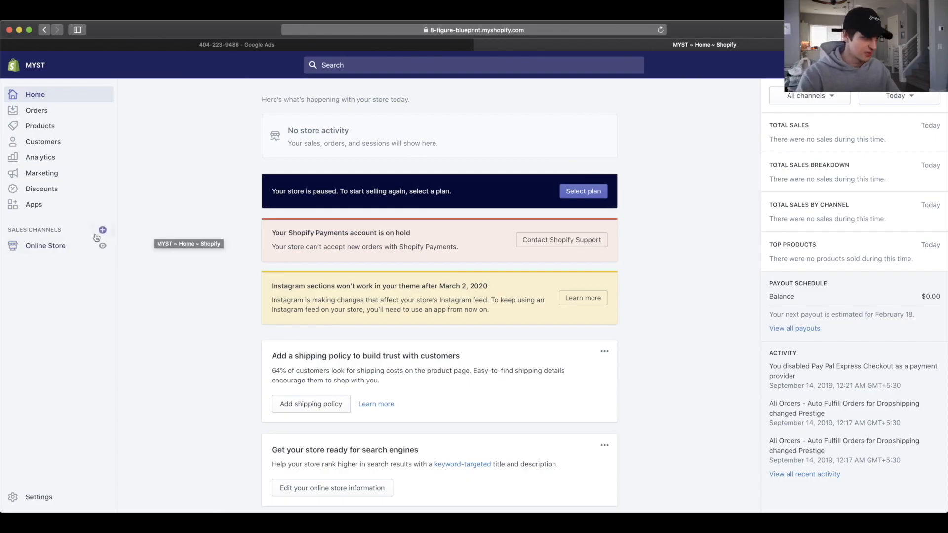
pyautogui.click(39, 497)
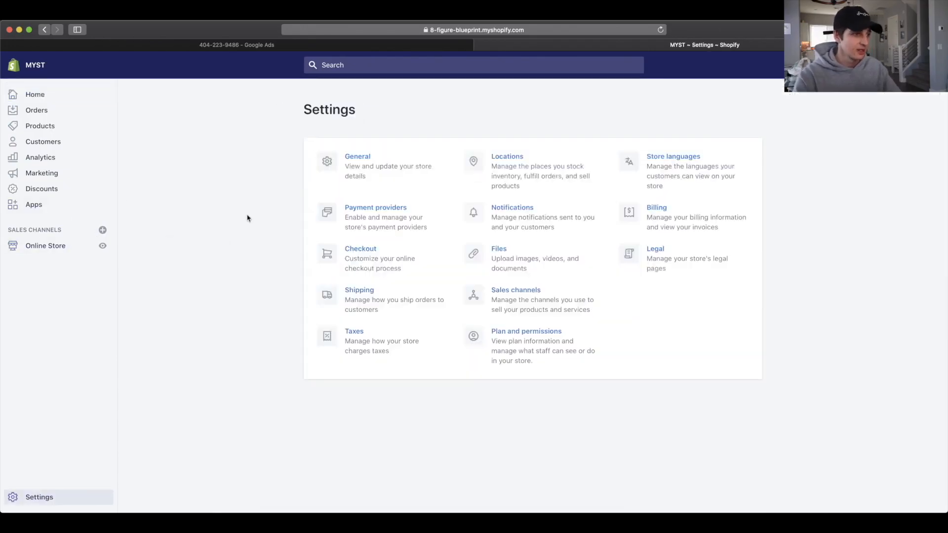
pyautogui.click(387, 262)
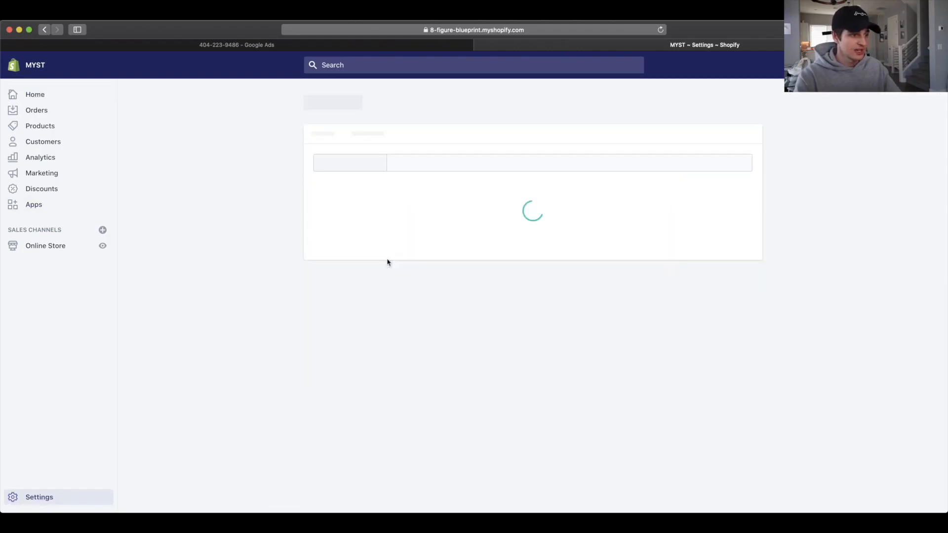
pyautogui.scroll(-5, 391, 203)
pyautogui.scroll(-10, 391, 203)
pyautogui.click(538, 242)
pyautogui.press('super+v')
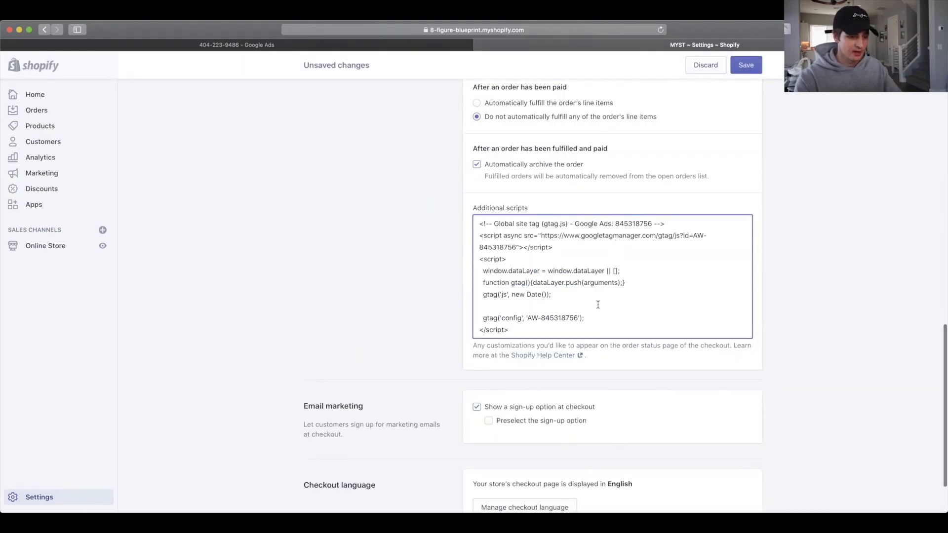
pyautogui.press('Return')
pyautogui.press('Return')
pyautogui.press('Return')
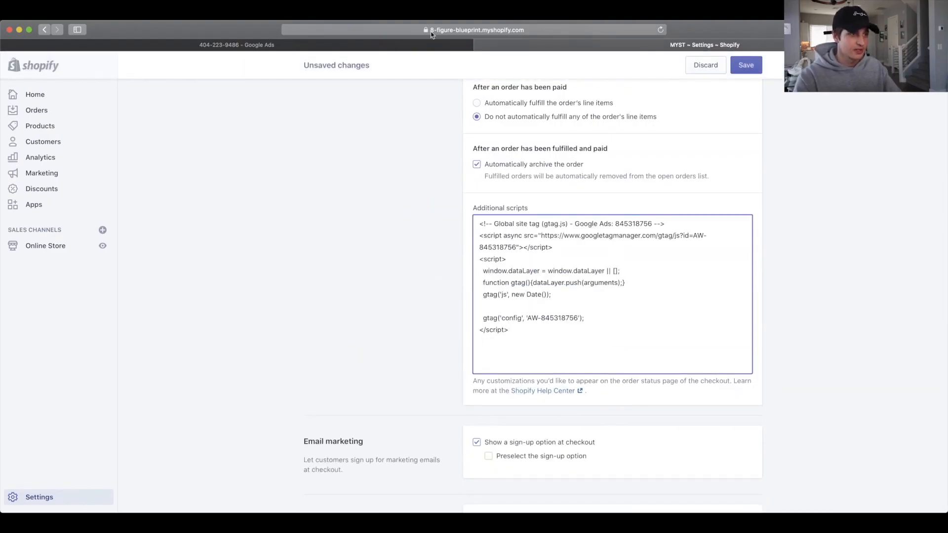
# - Copy the Purchase event snippet from Google Ads and paste it below the global site tag in Shopify's Additional scripts
pyautogui.click(409, 46)
pyautogui.scroll(-10, 419, 344)
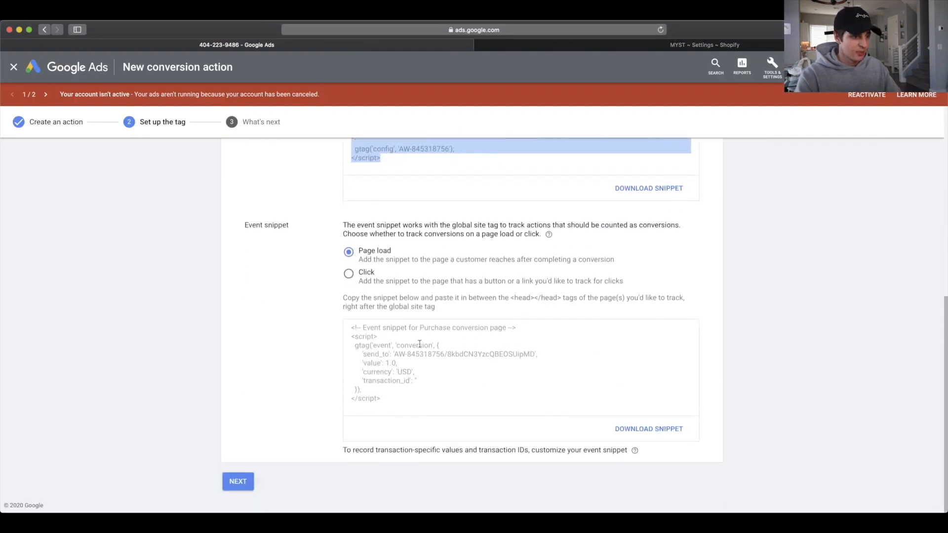
pyautogui.click(393, 401)
pyautogui.press('super+c')
pyautogui.click(645, 45)
pyautogui.press('super+v')
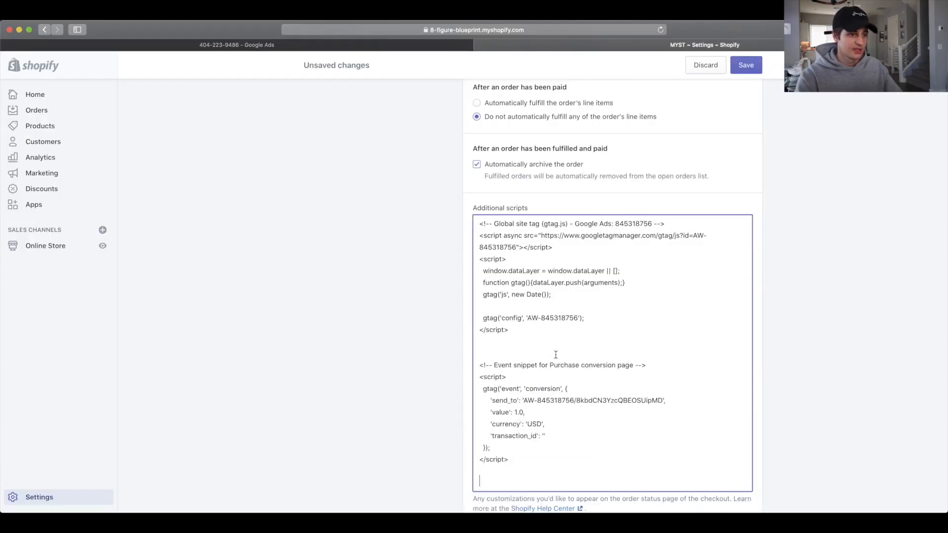
# - Remove the extra blank line between the global site tag and the event snippet, and save the checkout settings
pyautogui.scroll(-2, 509, 326)
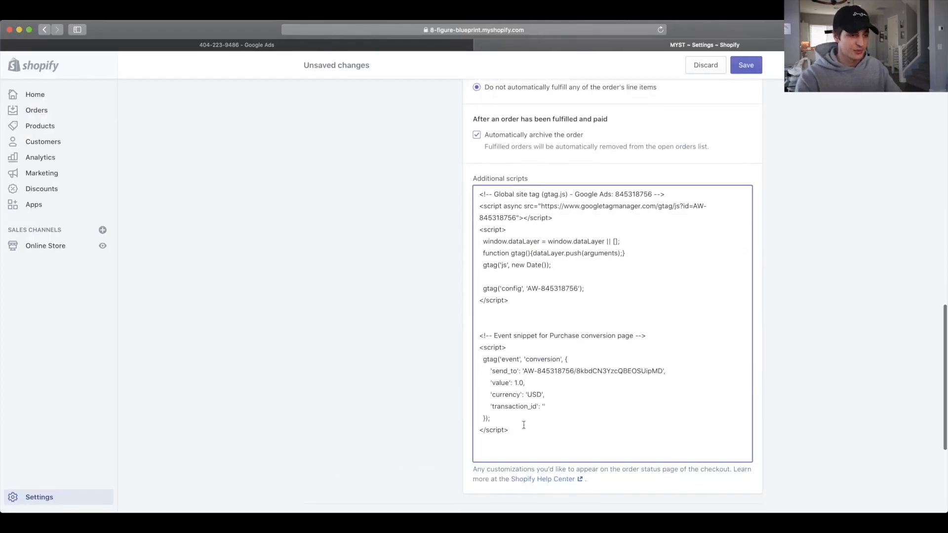
pyautogui.press('BackSpace')
pyautogui.scroll(-1, 536, 390)
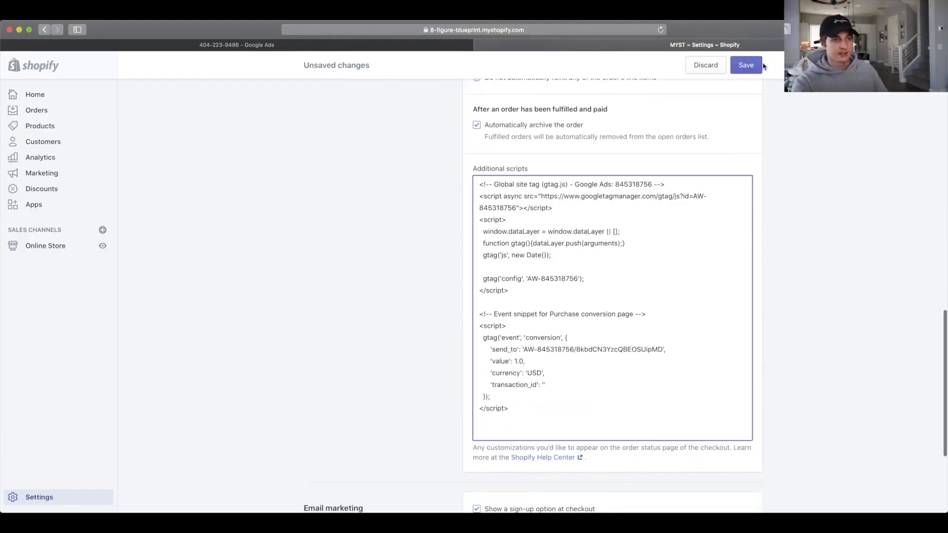
pyautogui.click(748, 66)
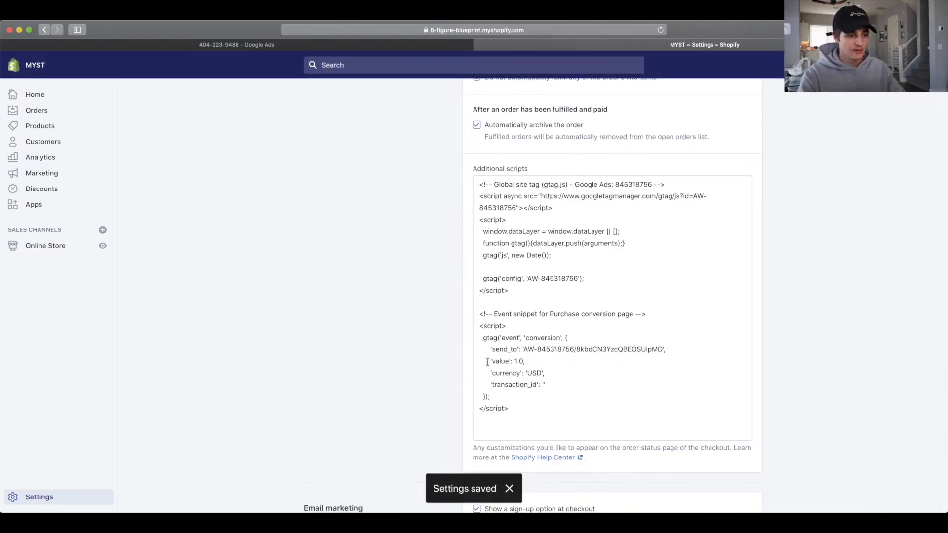
# - Replace the event snippet's value line with 'value': {{ checkout.total_price | money_without_currency }},
pyautogui.moveTo(488, 361); pyautogui.dragTo(533, 361)
pyautogui.moveTo(489, 385); pyautogui.dragTo(547, 385)
pyautogui.click(561, 387)
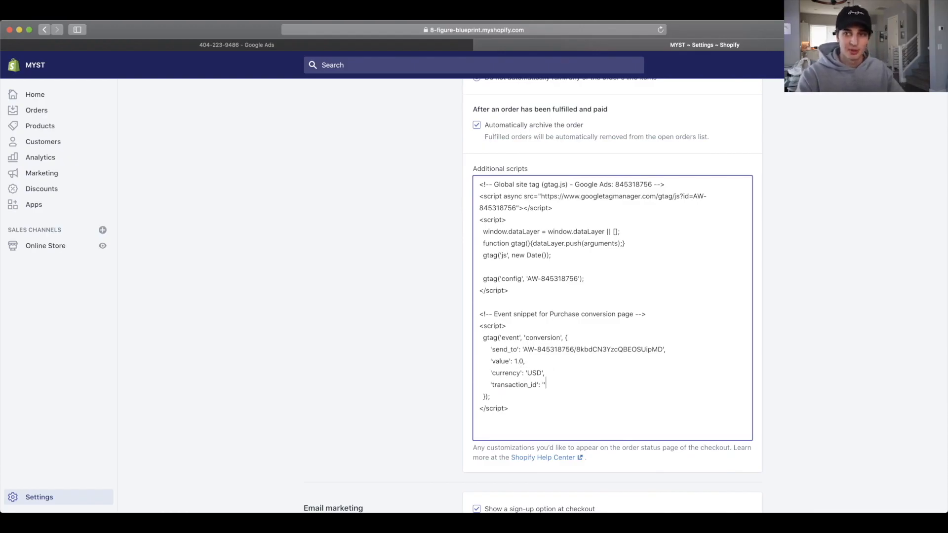
pyautogui.press('super+Tab')
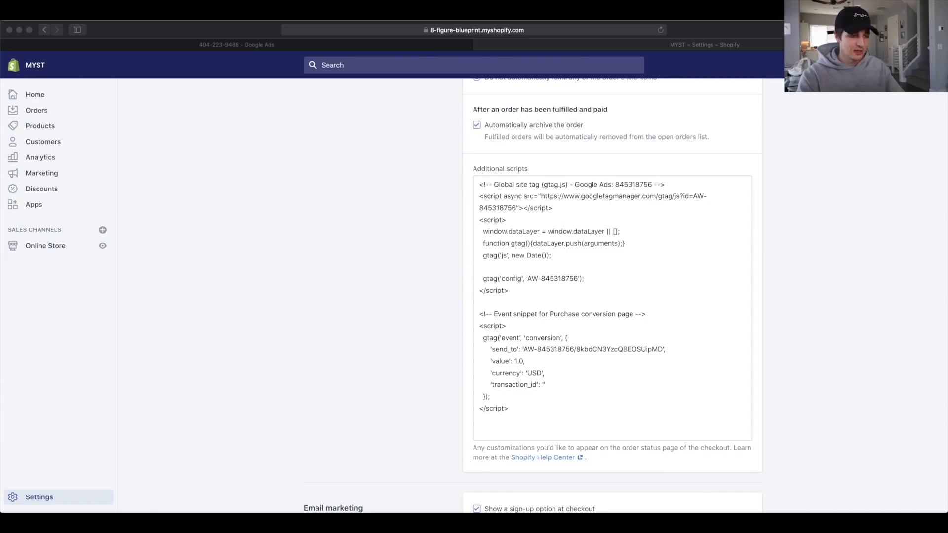
pyautogui.click(526, 362)
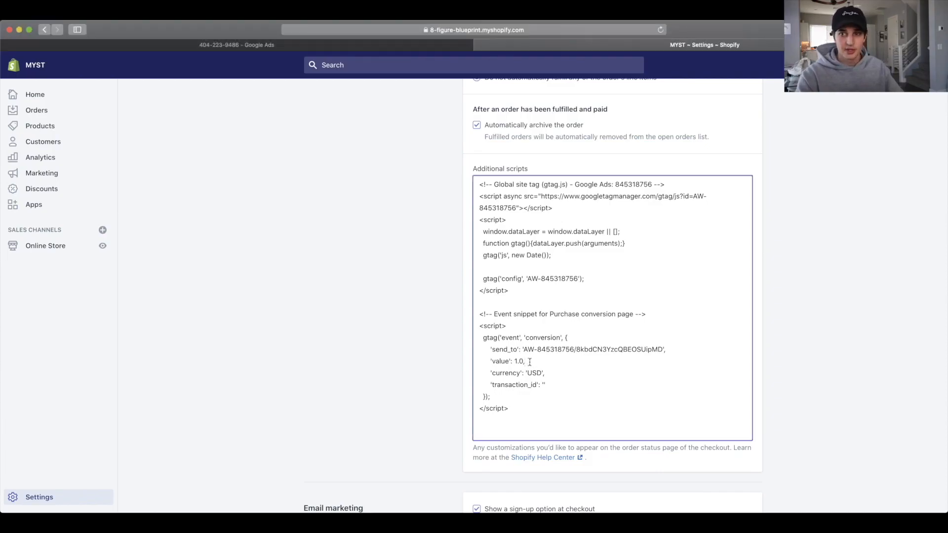
pyautogui.moveTo(526, 361); pyautogui.dragTo(490, 362)
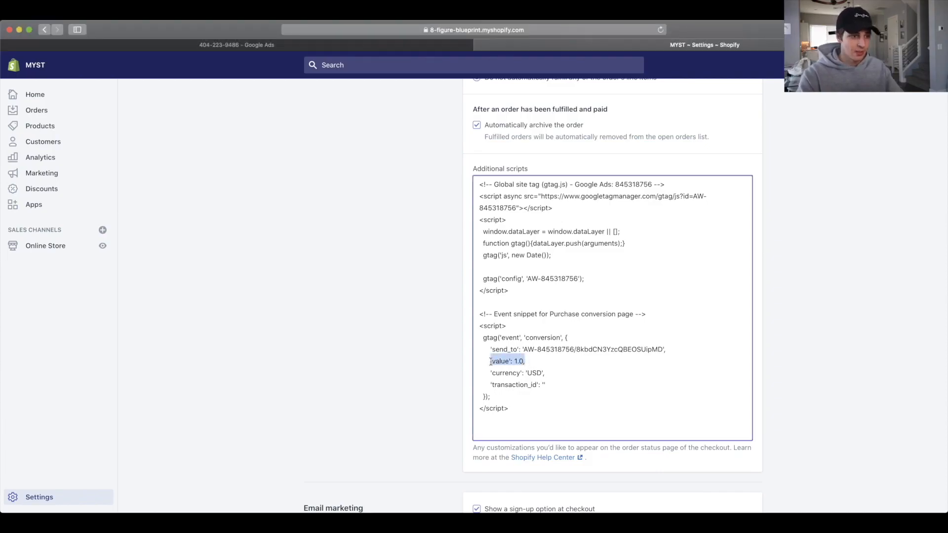
pyautogui.write("'value': {{ checkout.total_price | money_without_currency }},")
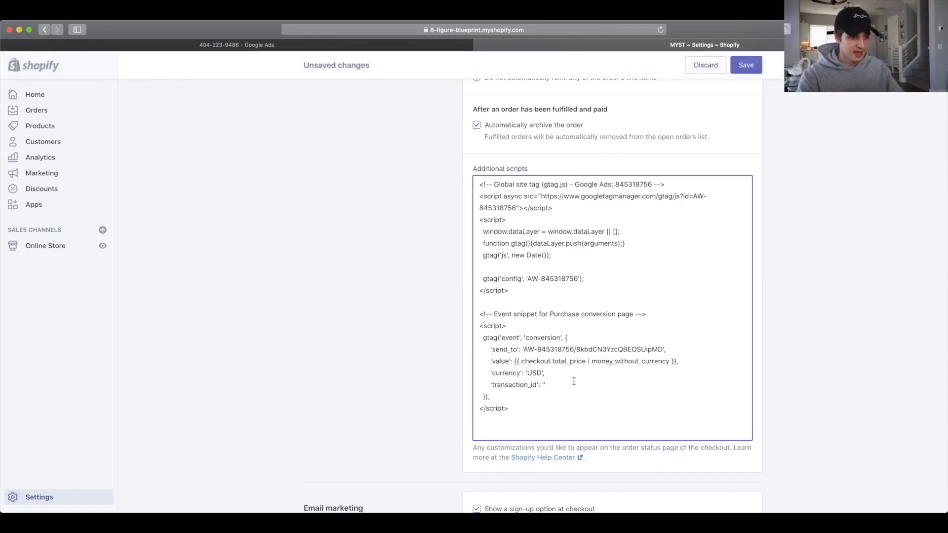
# - Replace the event snippet's transaction_id line with 'transaction_id': '{{ order.order_number }}', and save the checkout settings
pyautogui.press('super+Tab')
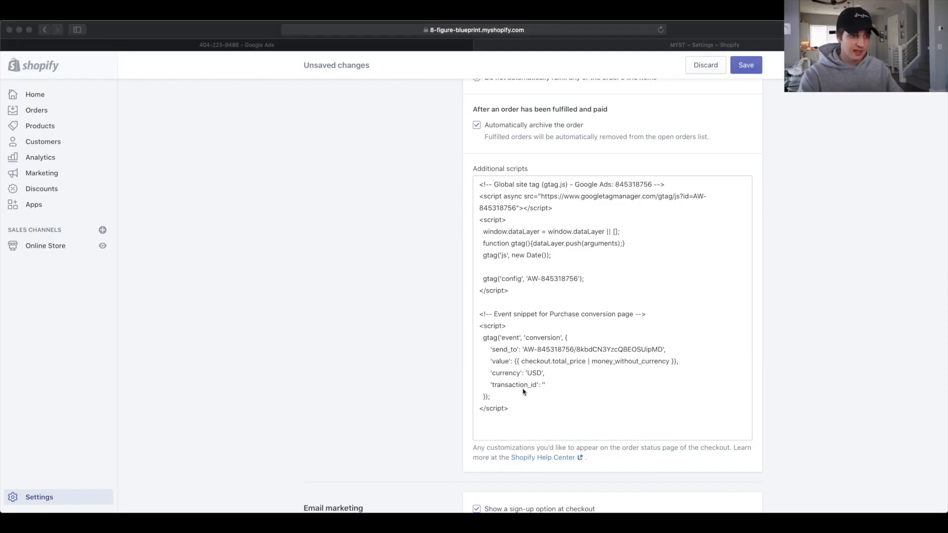
pyautogui.click(545, 385)
pyautogui.moveTo(546, 385); pyautogui.dragTo(490, 397)
pyautogui.hotkey('shift', 'Up')
pyautogui.write("'transaction_id': '{{ order.order_number  }}',")
pyautogui.scroll(1, 649, 383)
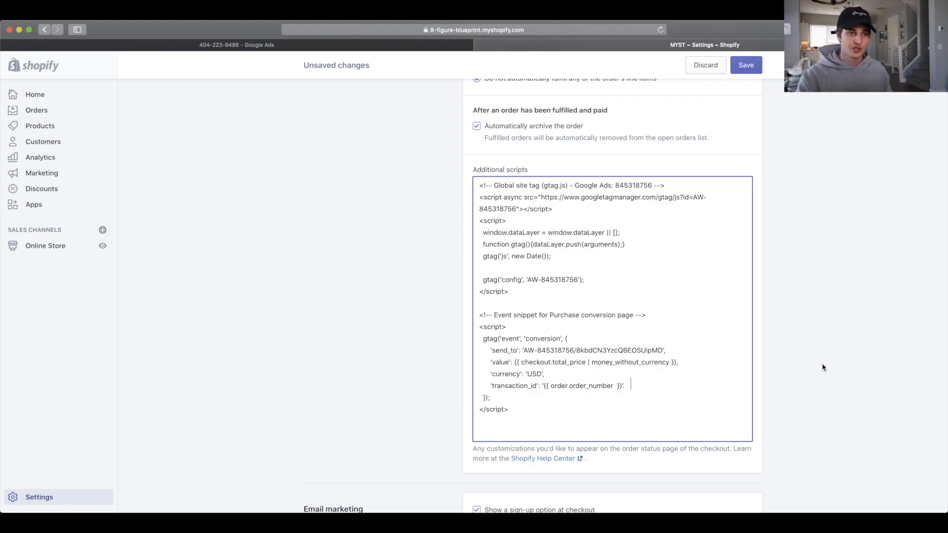
pyautogui.click(746, 65)
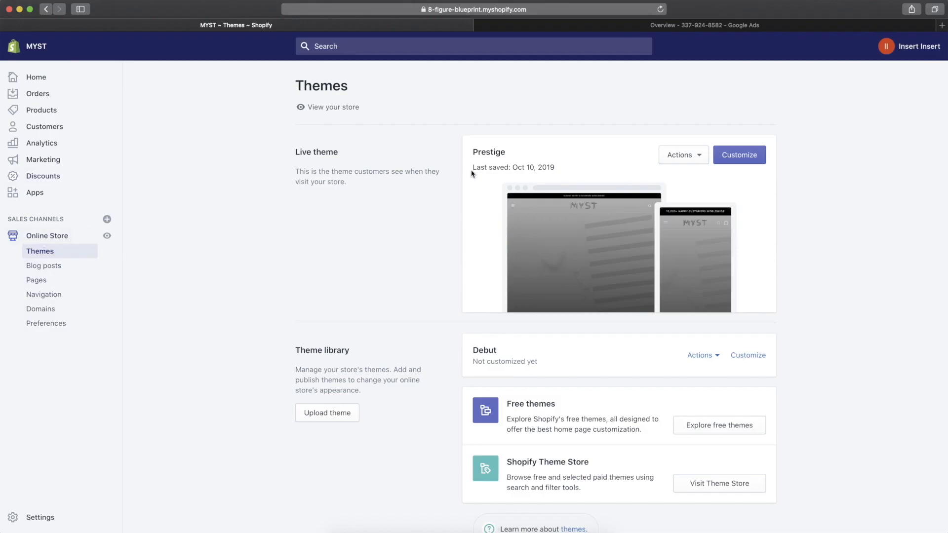
# - Open the theme.liquid layout file in the code editor of the live Prestige theme
pyautogui.click(691, 157)
pyautogui.click(666, 266)
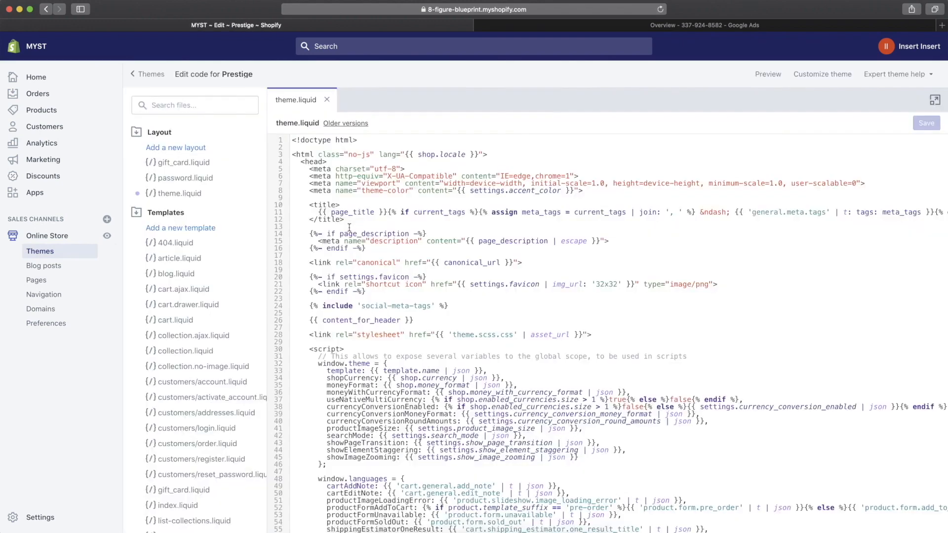
pyautogui.click(326, 101)
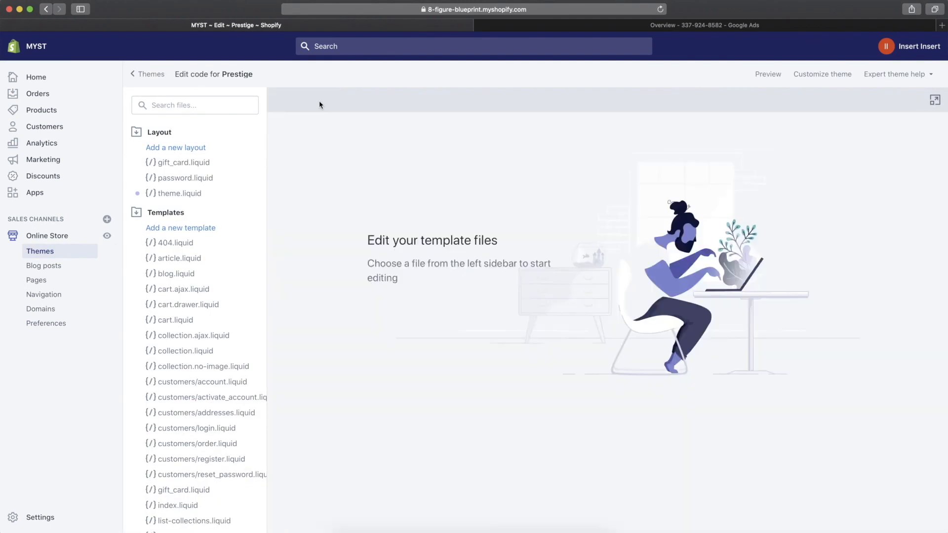
pyautogui.click(182, 196)
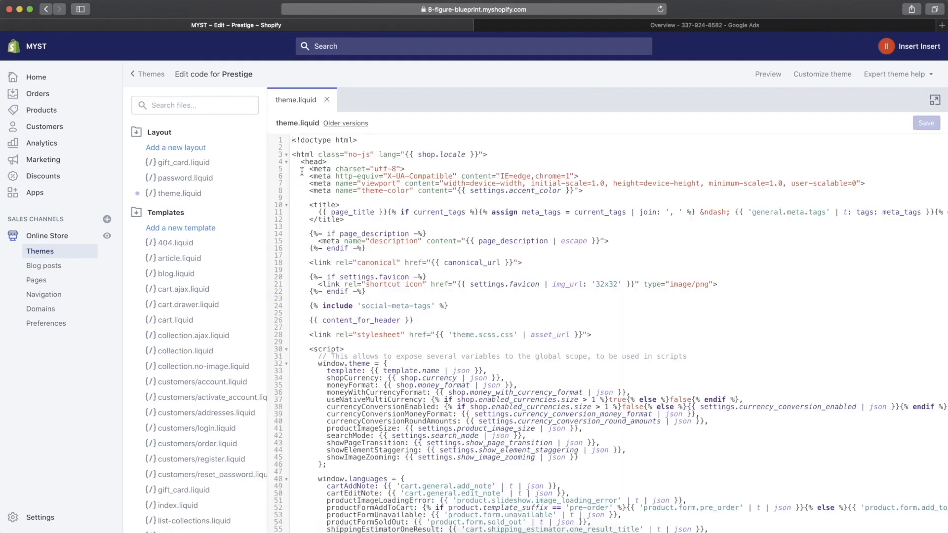
# - Paste the global site tag and Purchase event snippet below the theme-color meta line in the head section, and save theme.liquid
pyautogui.moveTo(300, 162); pyautogui.dragTo(331, 161)
pyautogui.click(330, 162)
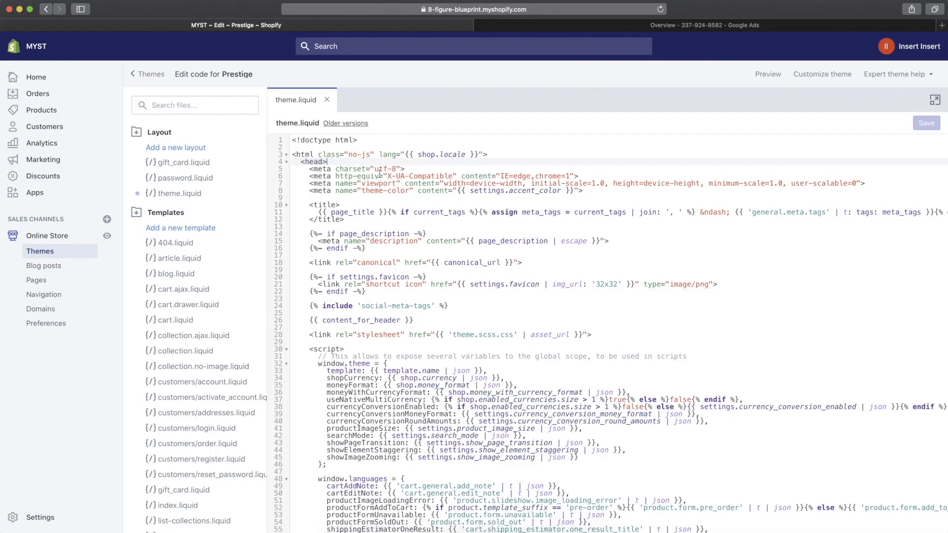
pyautogui.click(589, 191)
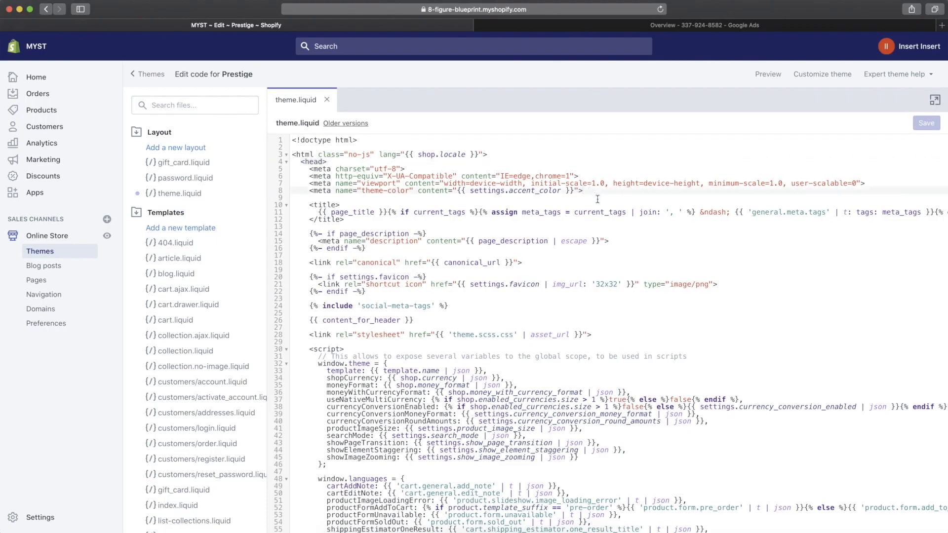
pyautogui.press('Return')
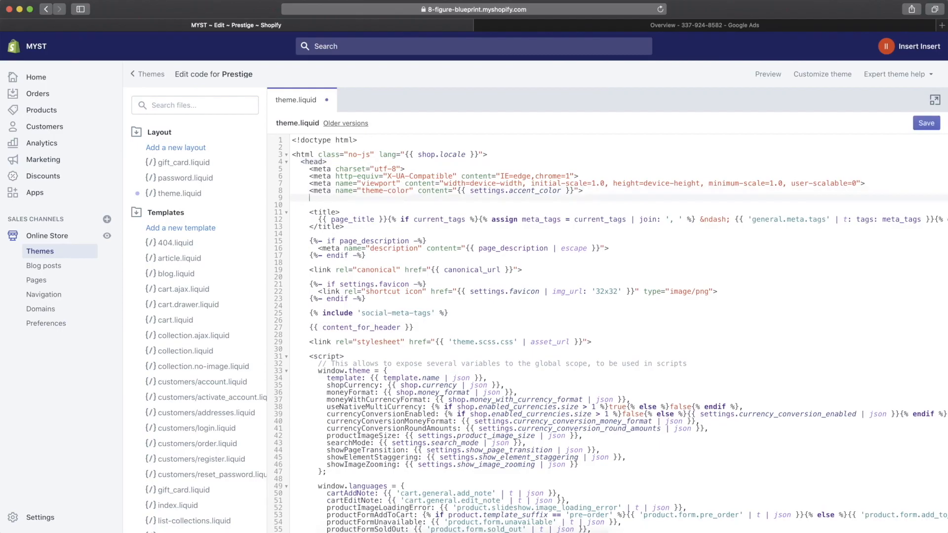
pyautogui.write('<!-- Global site tag (gtag.js) - Google Ads: 845318756 --> <script async src="https://www.googletagmanager.com/gtag/js?id=AW-845318756"></script> <script>   window.dataLayer = window.dataLayer || [];   function gtag(){dataLayer.push(arguments);}   gtag(\'js\', new Date());    gtag(\'config\', \'AW-845318756\'); </script>  <!-- Event snippet for Purchase conversion page --> <script>   gtag(\'event\', \'conversion\', {       \'send_to\': \'AW-845318756/8kbdCN3YzcQBEOSUipMD\',       \'value\': {{ checkout.total_price | money_without_currency }},       \'currency\': \'USD\',       \'transaction_id\': \'{{ order.order_number  }}\'.   }); </script>')
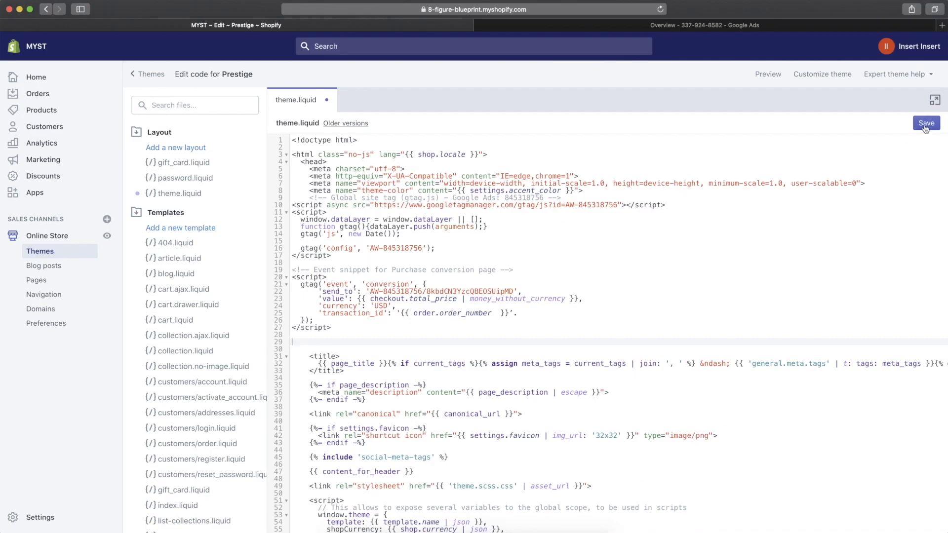
pyautogui.press('super+s')
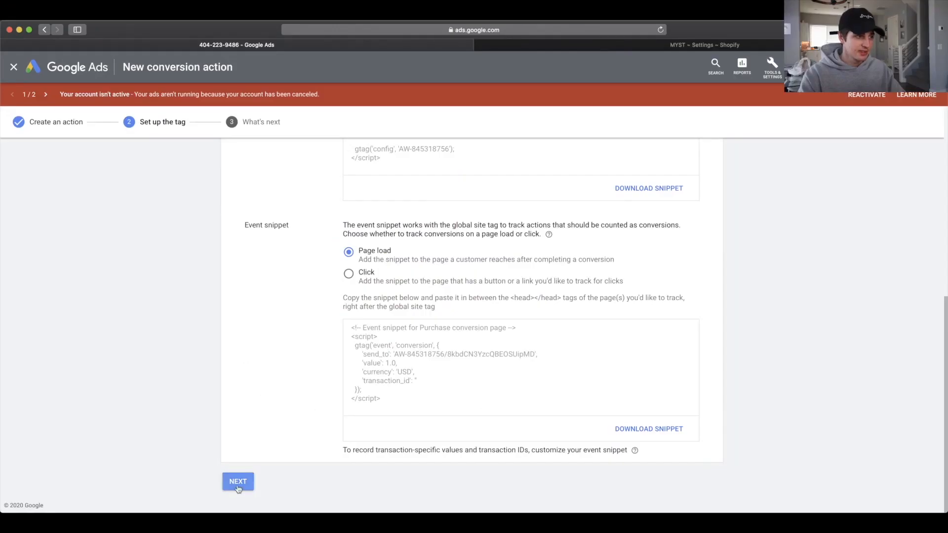
# - Switch to Google Ads, finish setting up the Purchase conversion action, and check its tracking status in the conversion actions list
pyautogui.click(239, 482)
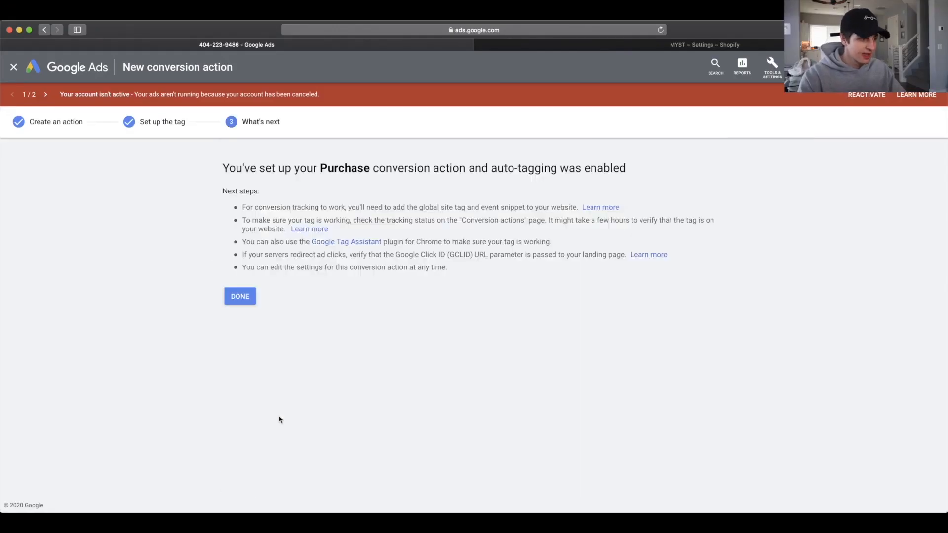
pyautogui.click(241, 296)
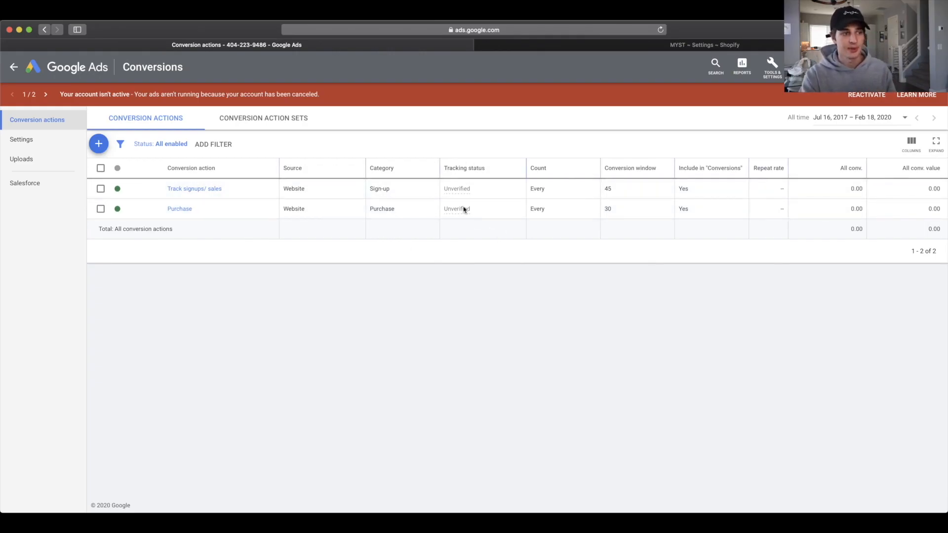
pyautogui.moveTo(463, 212)
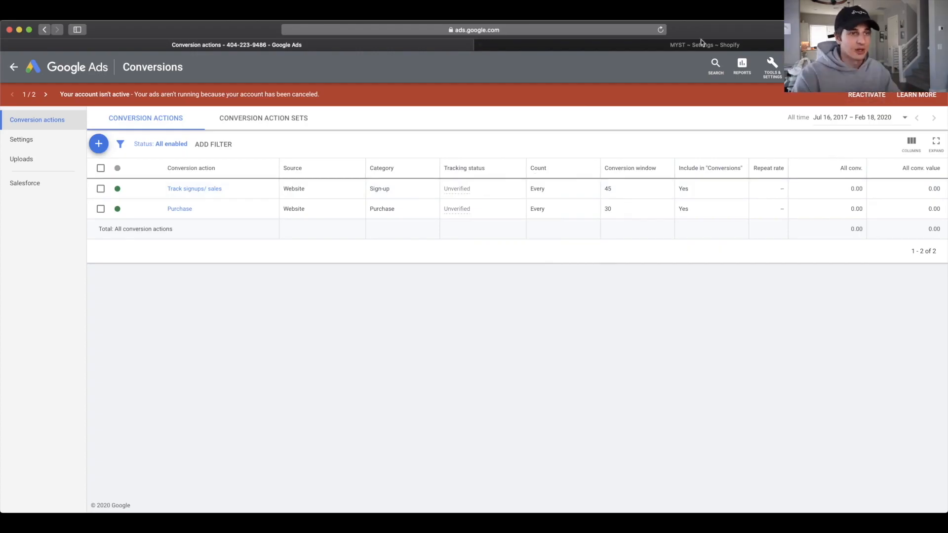
pyautogui.hotkey('ctrl', 'Tab')
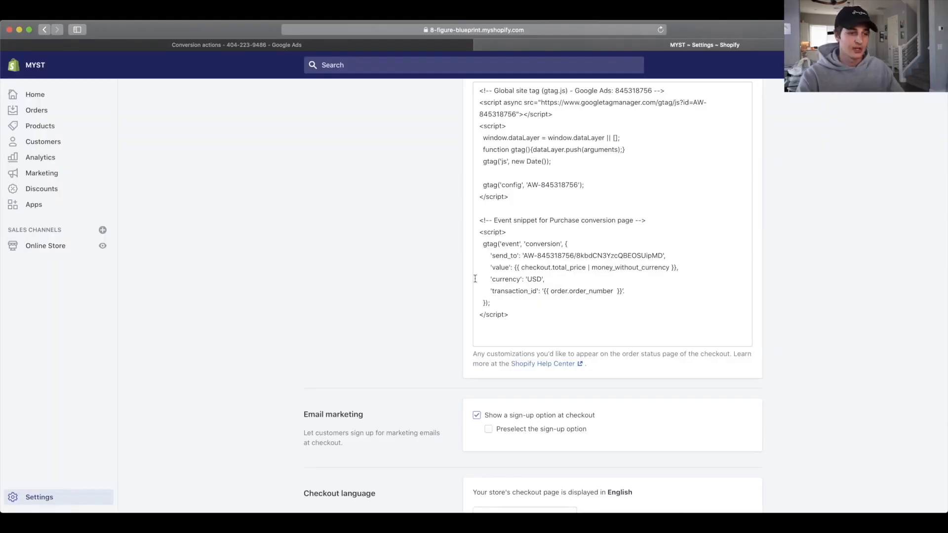
pyautogui.scroll(15, 392, 284)
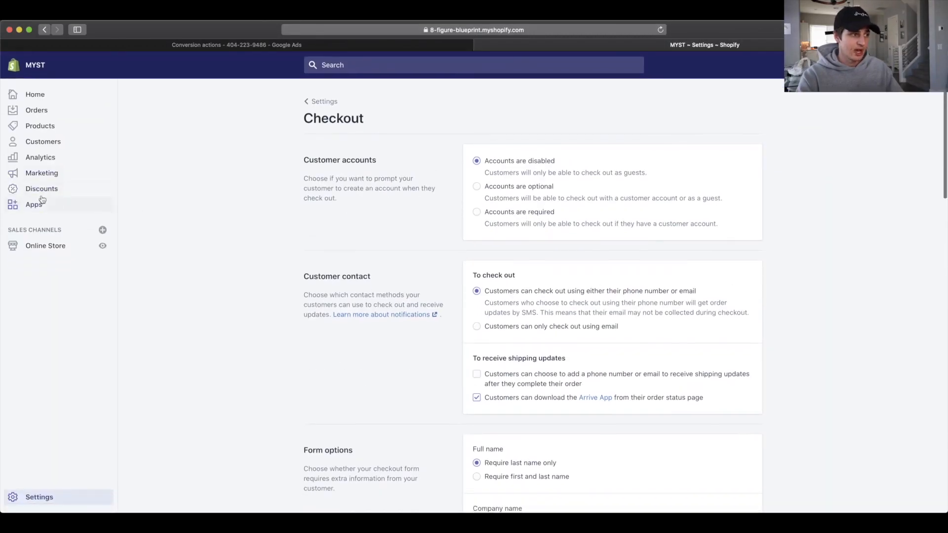
pyautogui.click(42, 191)
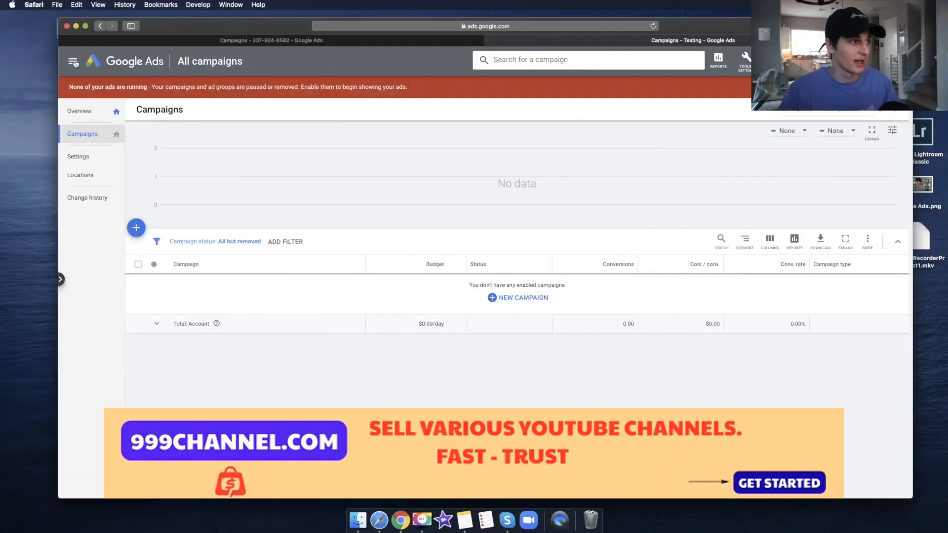
# - Create a new Google Ads campaign with the Sales goal and the Search campaign type
pyautogui.click(74, 62)
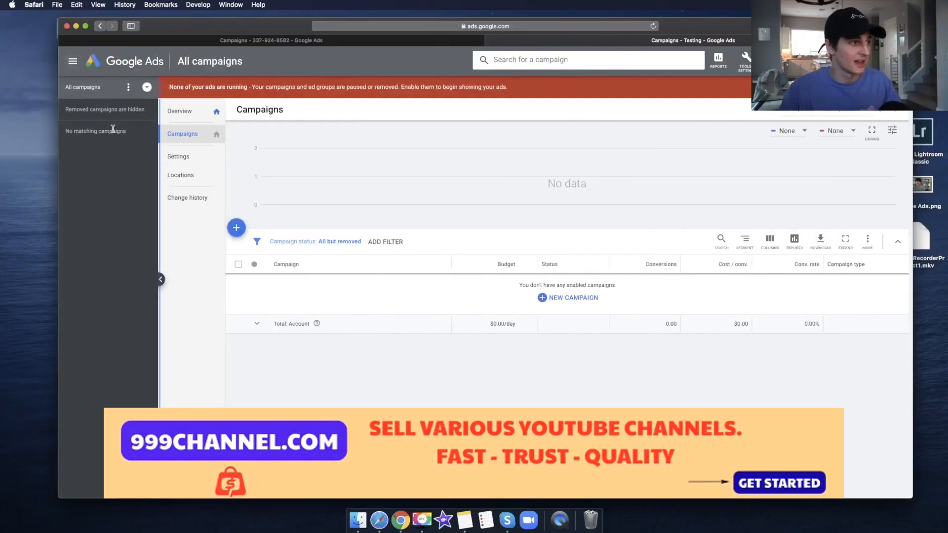
pyautogui.click(189, 118)
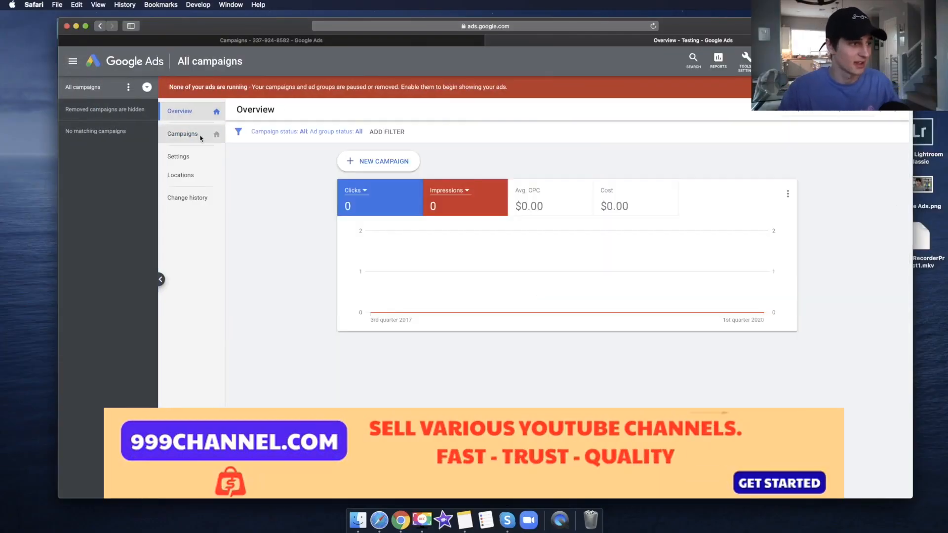
pyautogui.click(200, 133)
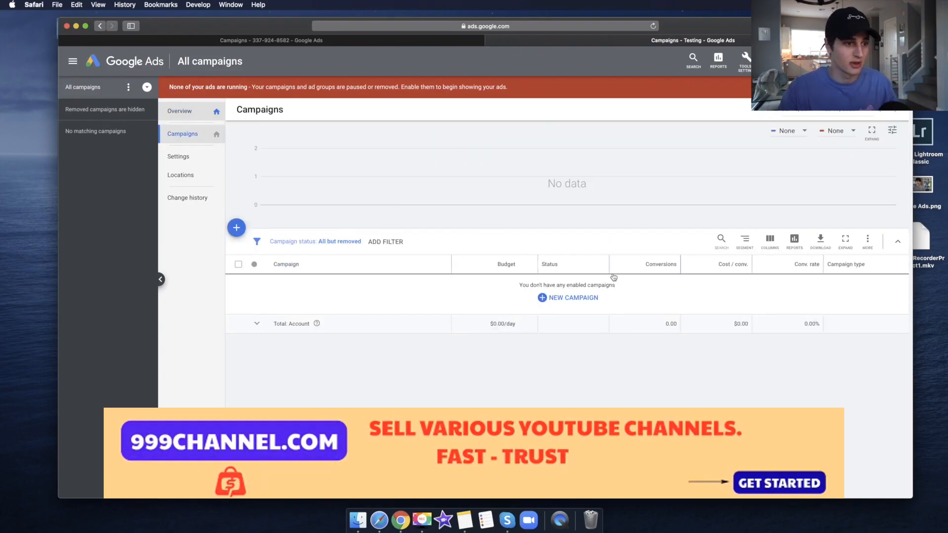
pyautogui.click(236, 227)
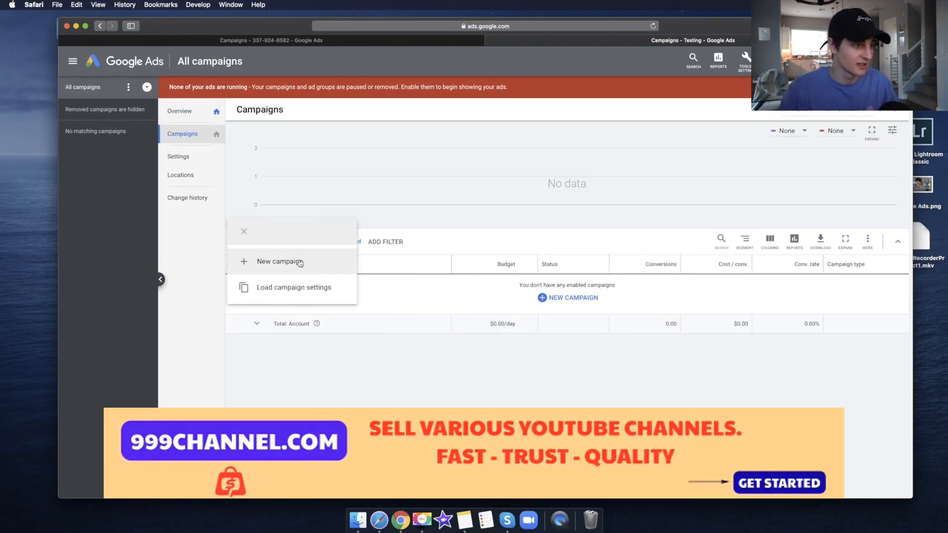
pyautogui.click(317, 261)
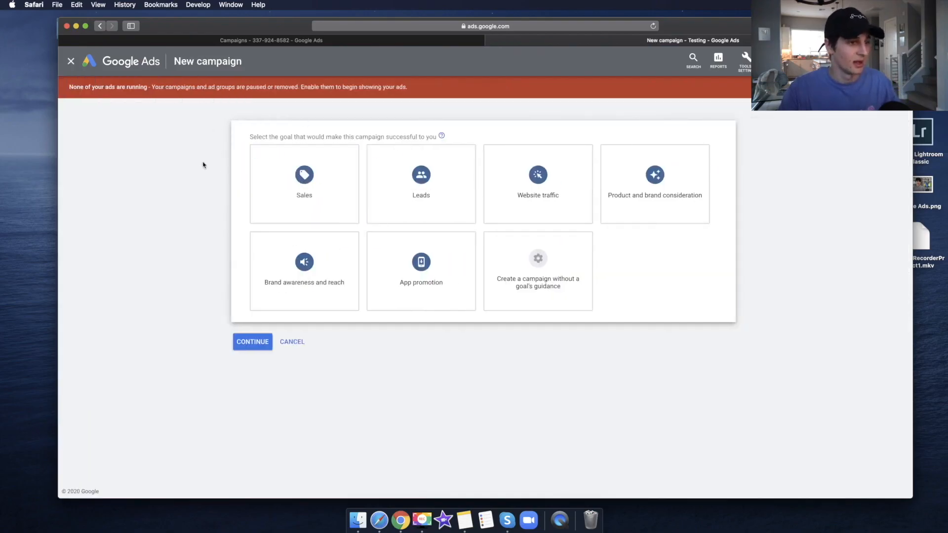
pyautogui.click(297, 174)
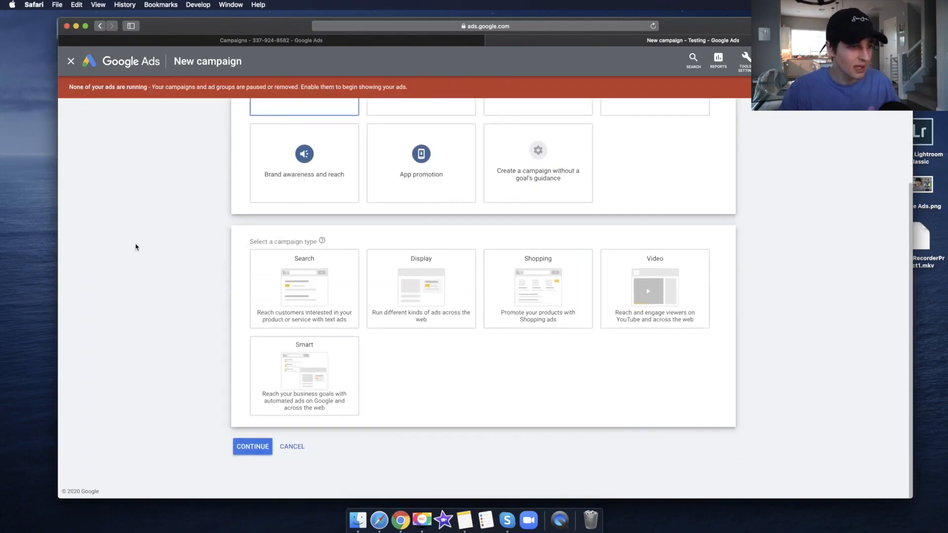
pyautogui.scroll(-1, 501, 394)
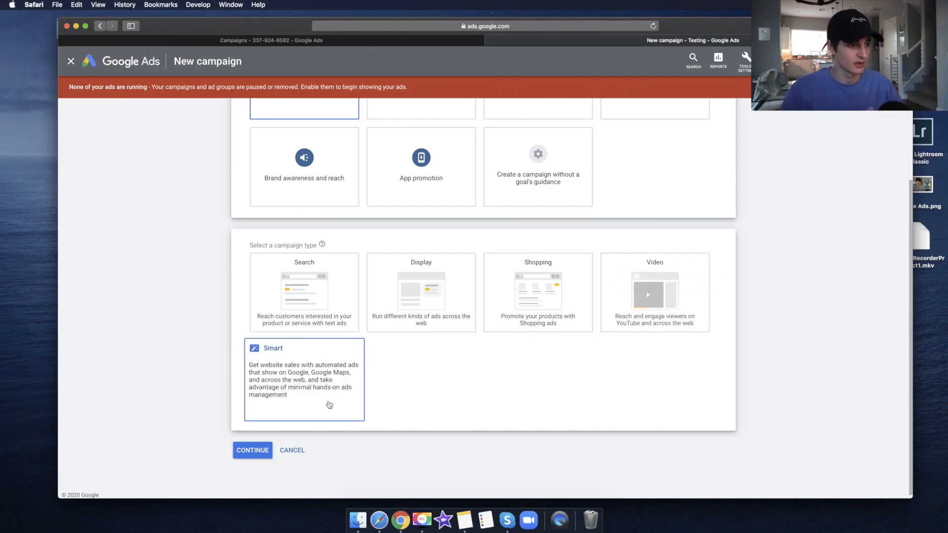
pyautogui.click(252, 450)
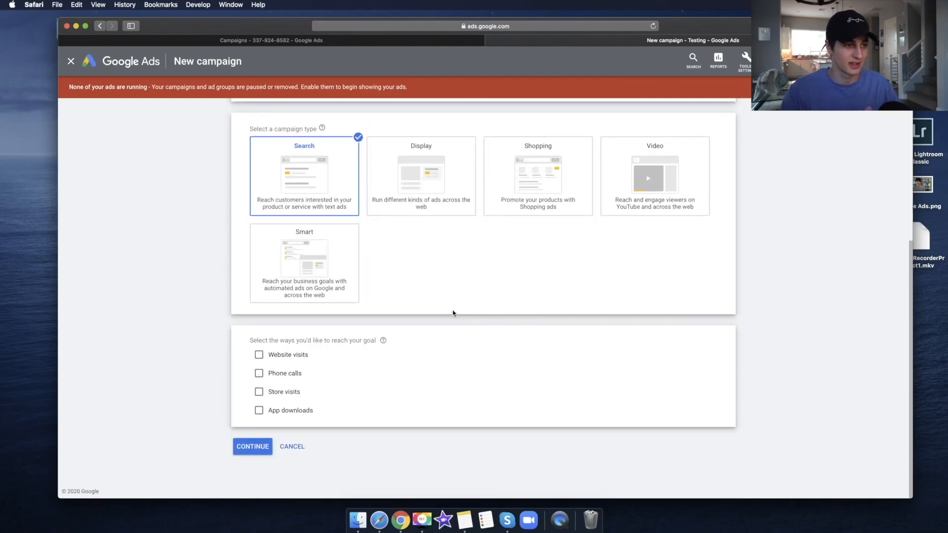
pyautogui.click(298, 356)
pyautogui.click(345, 347)
pyautogui.write('https://Pears.com')
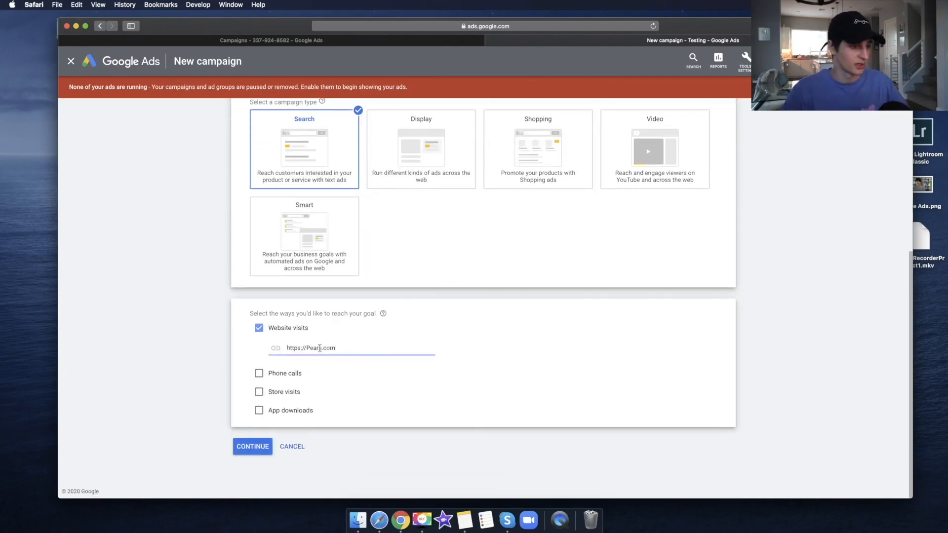
pyautogui.click(320, 348)
pyautogui.press('Delete')
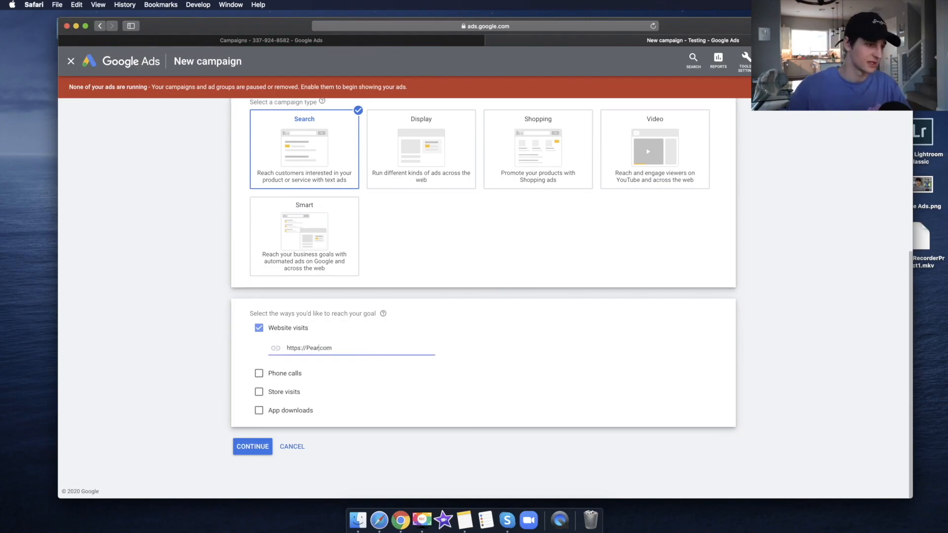
pyautogui.click(256, 445)
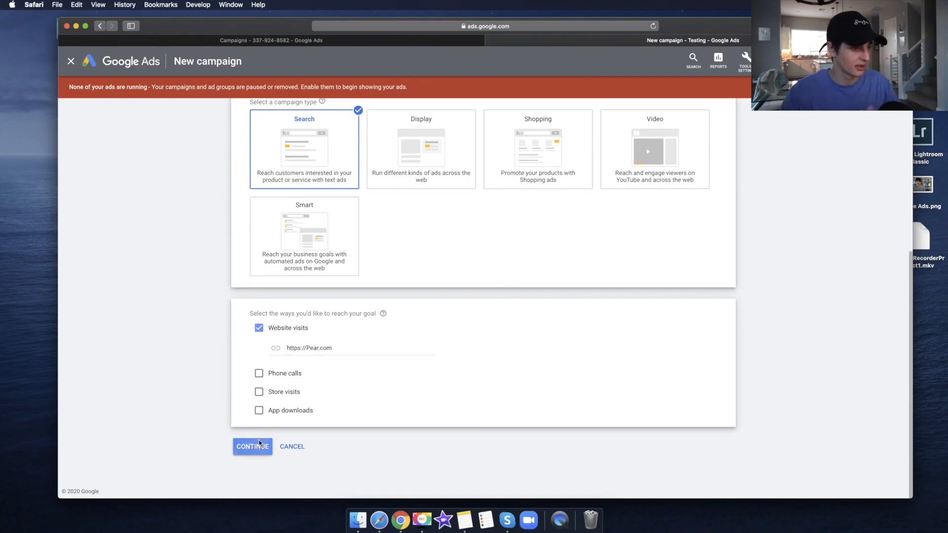
# - Name the campaign Branded Search
pyautogui.press('BackSpace')
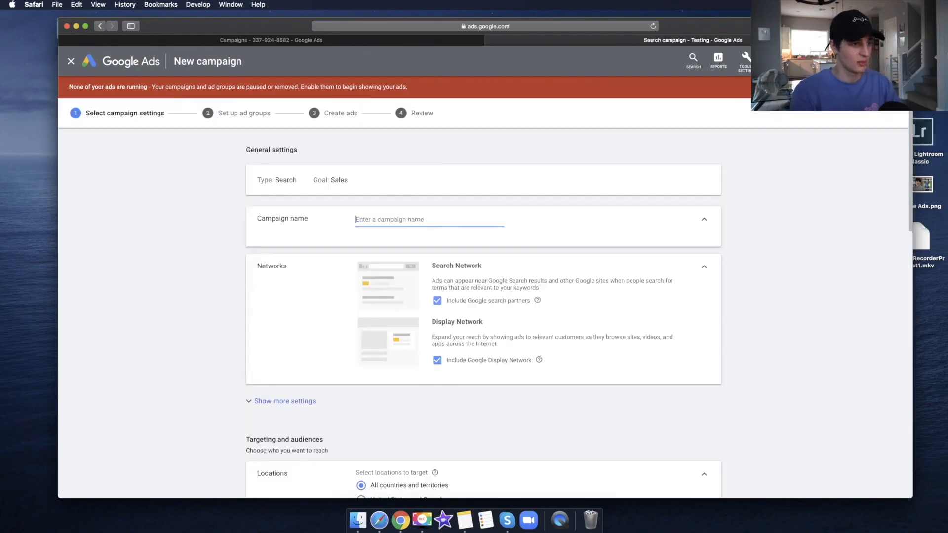
pyautogui.write('Branded Search')
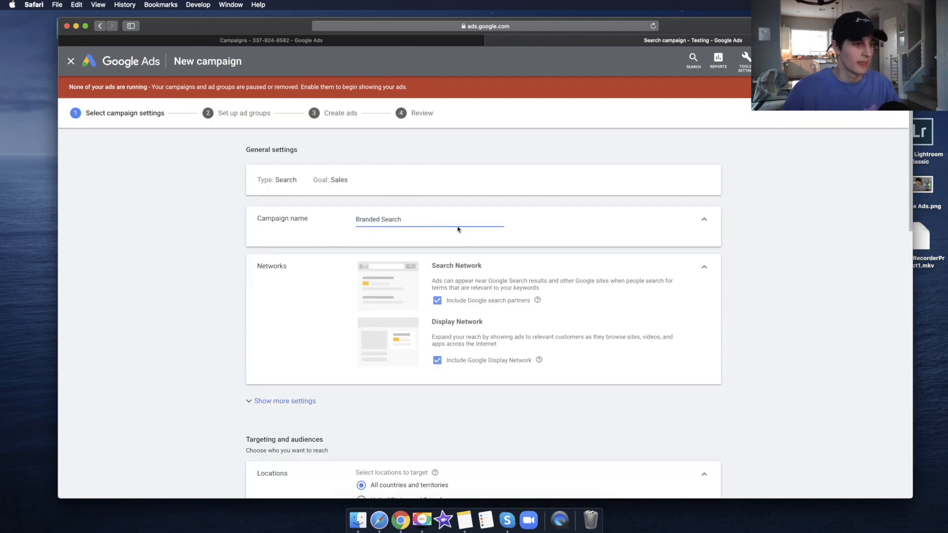
# - Review the campaign's location, language and audience targeting options
pyautogui.scroll(-6, 425, 227)
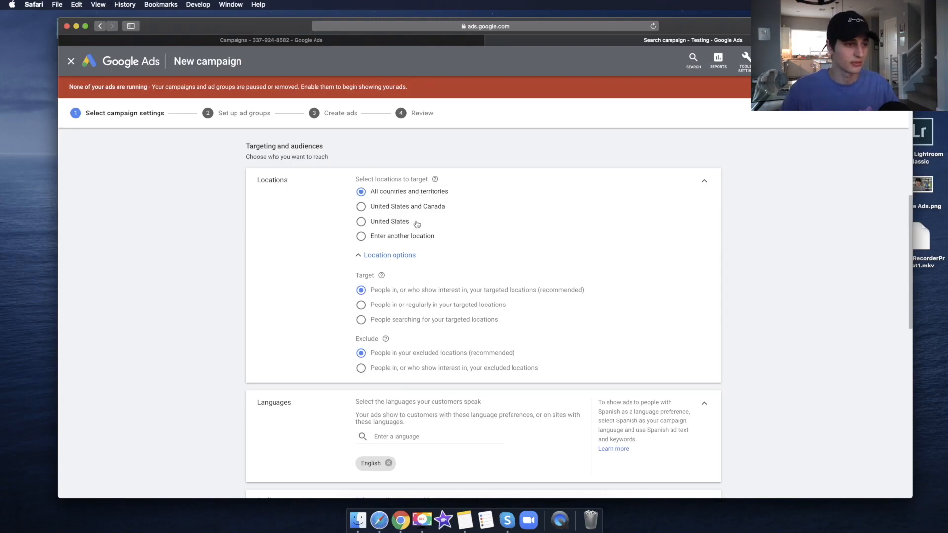
pyautogui.scroll(-4, 390, 296)
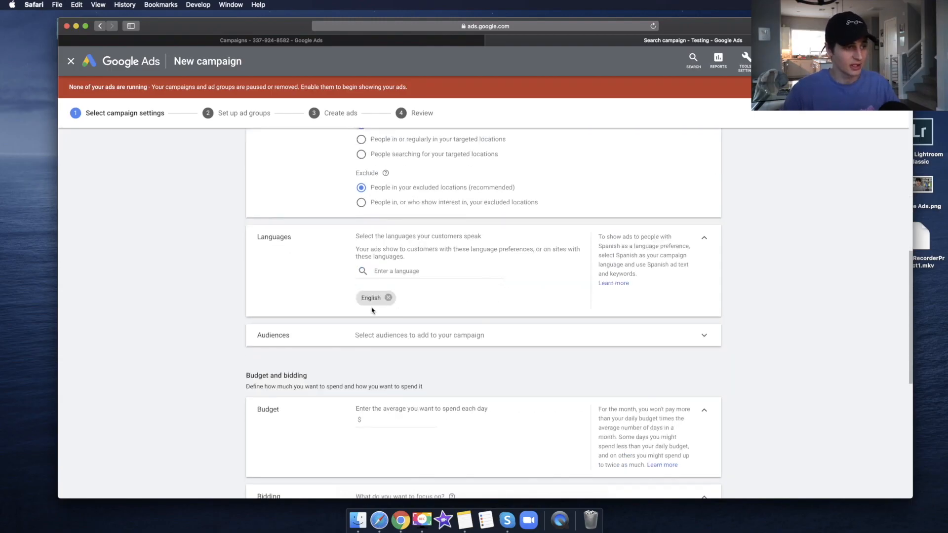
pyautogui.scroll(-1, 420, 310)
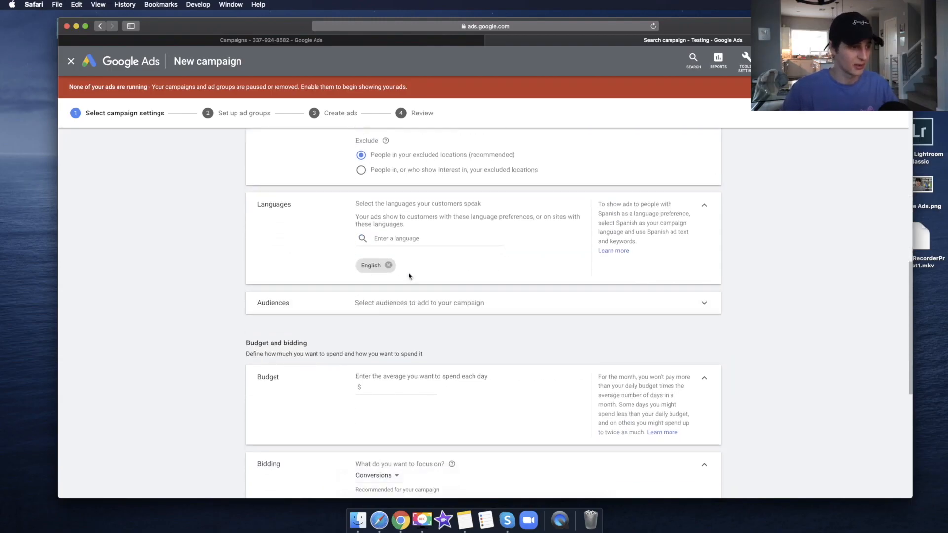
pyautogui.scroll(-1, 402, 295)
pyautogui.click(383, 310)
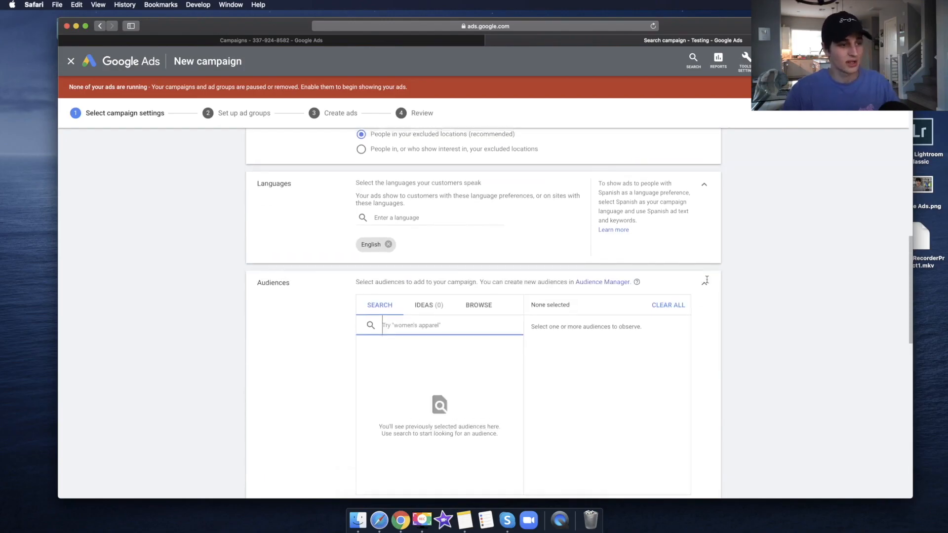
pyautogui.click(705, 278)
# - Set the campaign's average daily budget to $5.00 and save the campaign settings to proceed to the ad groups
pyautogui.scroll(-1, 756, 259)
pyautogui.scroll(-1, 675, 325)
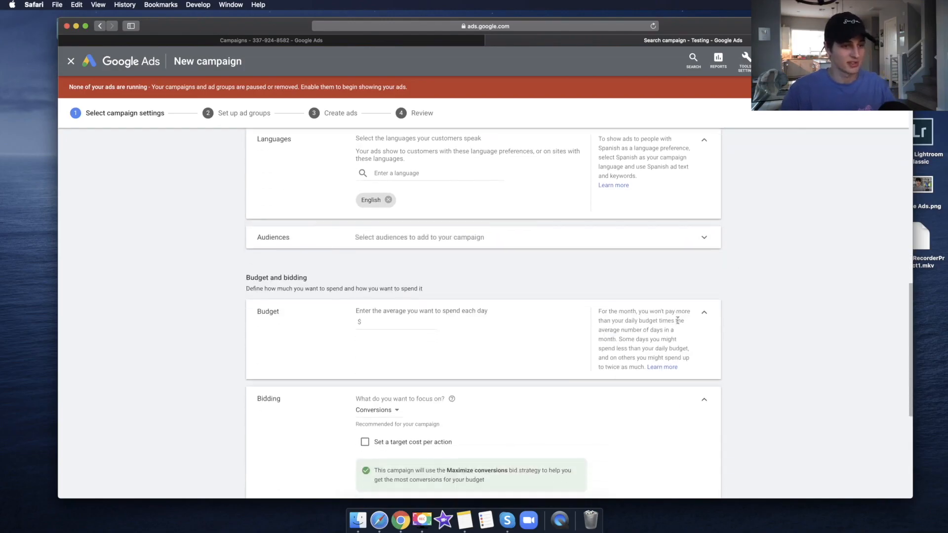
pyautogui.scroll(-1, 395, 306)
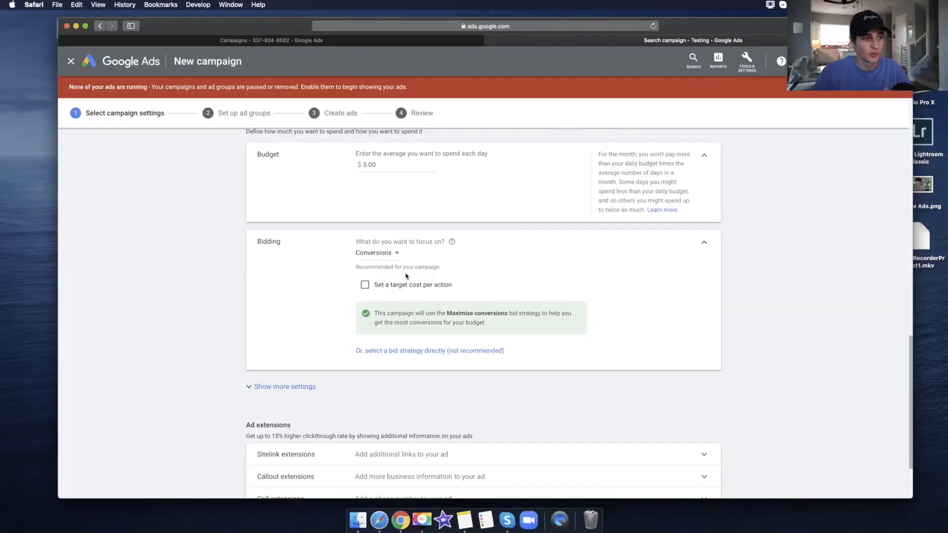
pyautogui.scroll(-4, 407, 276)
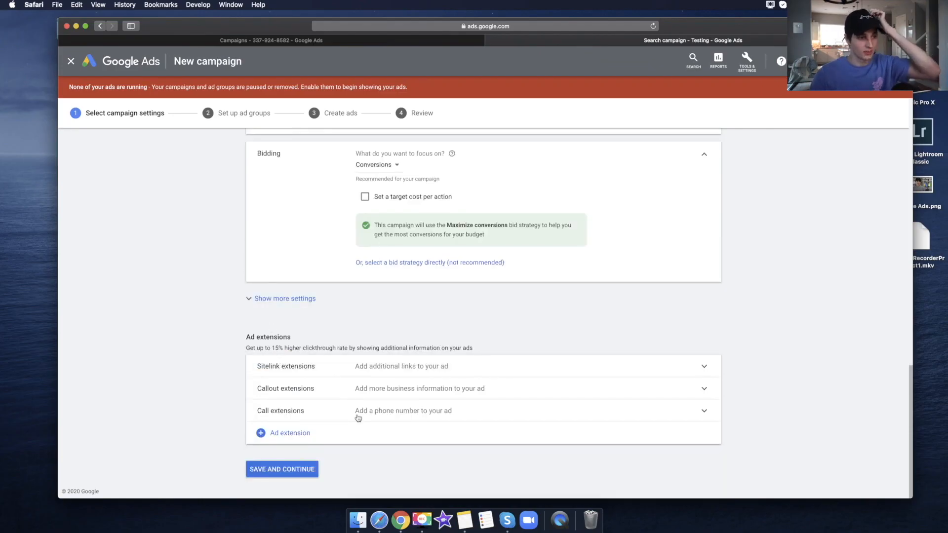
pyautogui.click(314, 470)
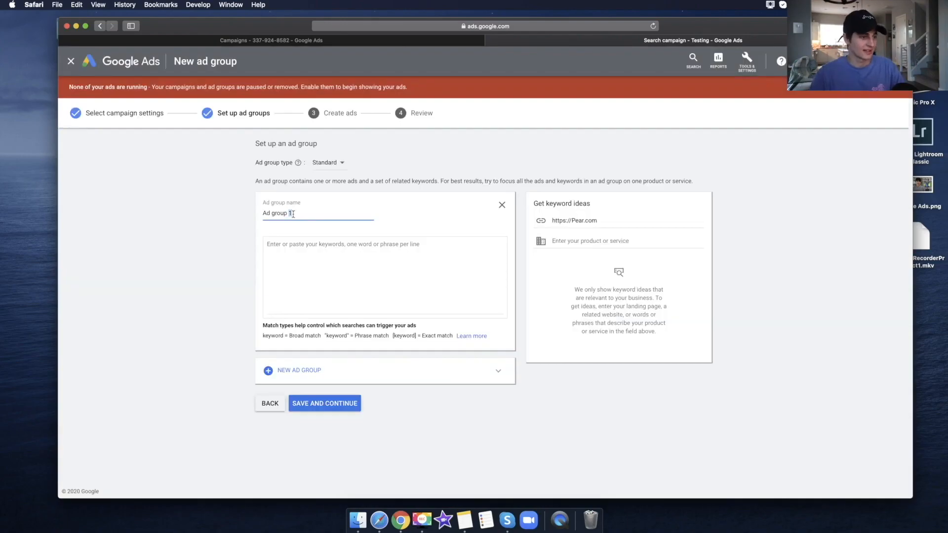
# - Name the ad group Branded Keywords
pyautogui.click(291, 213)
pyautogui.moveTo(291, 214); pyautogui.dragTo(213, 213)
pyautogui.press('BackSpace')
pyautogui.write('Brand')
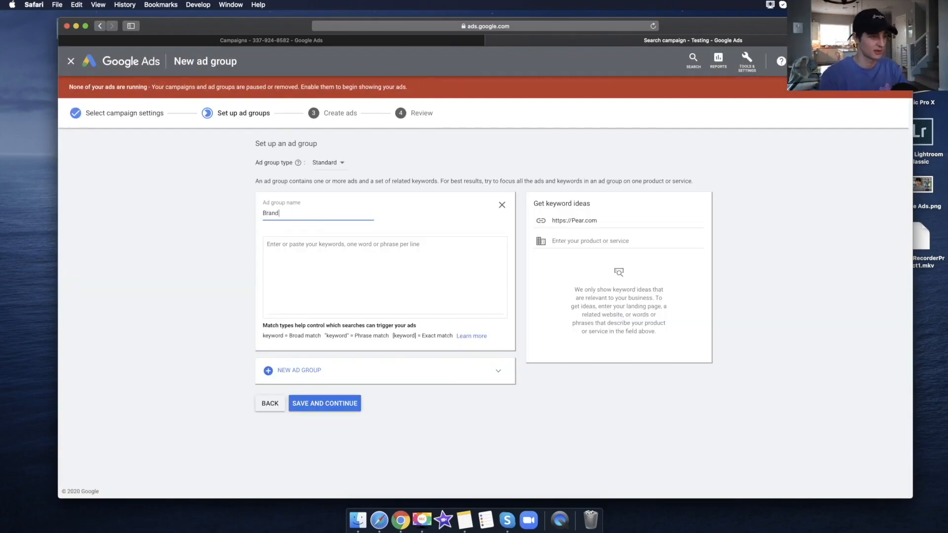
pyautogui.write('ed Keywords')
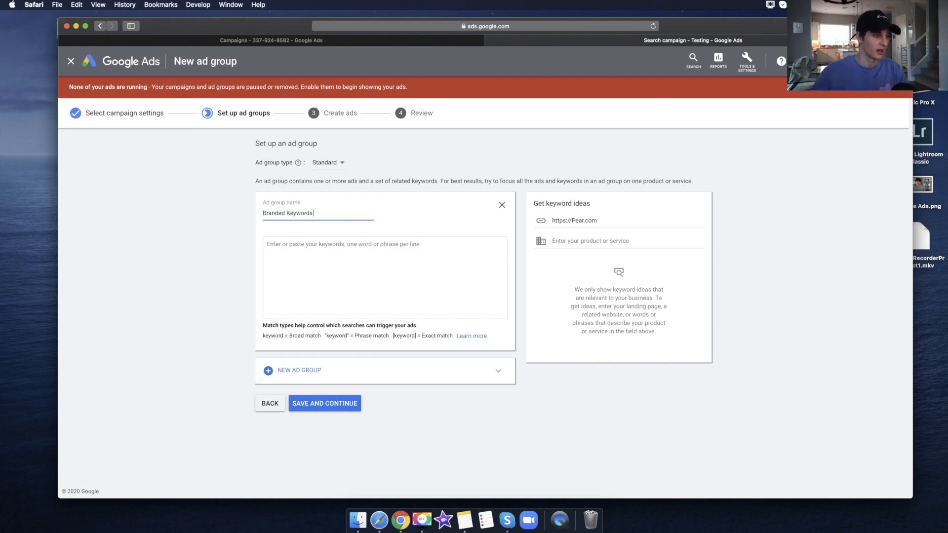
# - Add the keyword Pears to the ad group in broad, phrase and exact match, as Pears, "Pears" and [Pears]
pyautogui.click(307, 274)
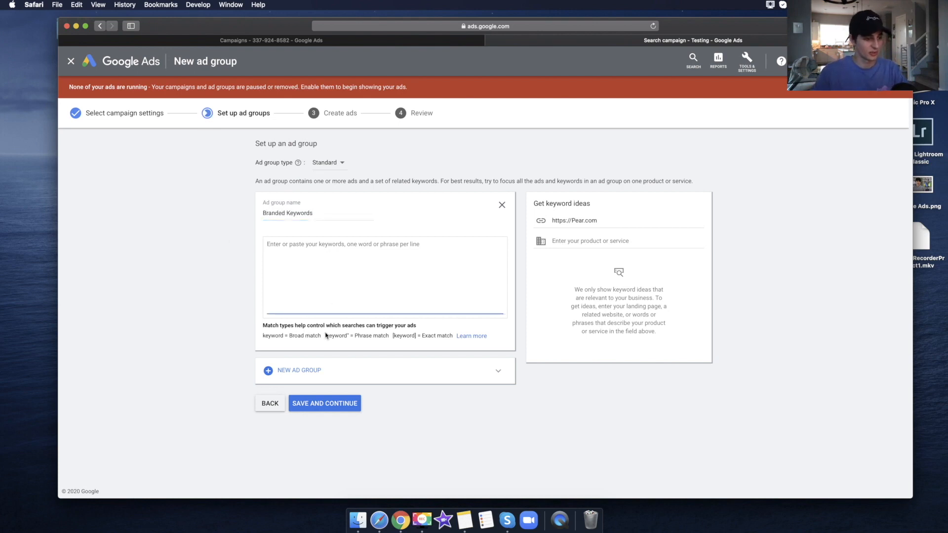
pyautogui.moveTo(291, 336); pyautogui.dragTo(399, 336)
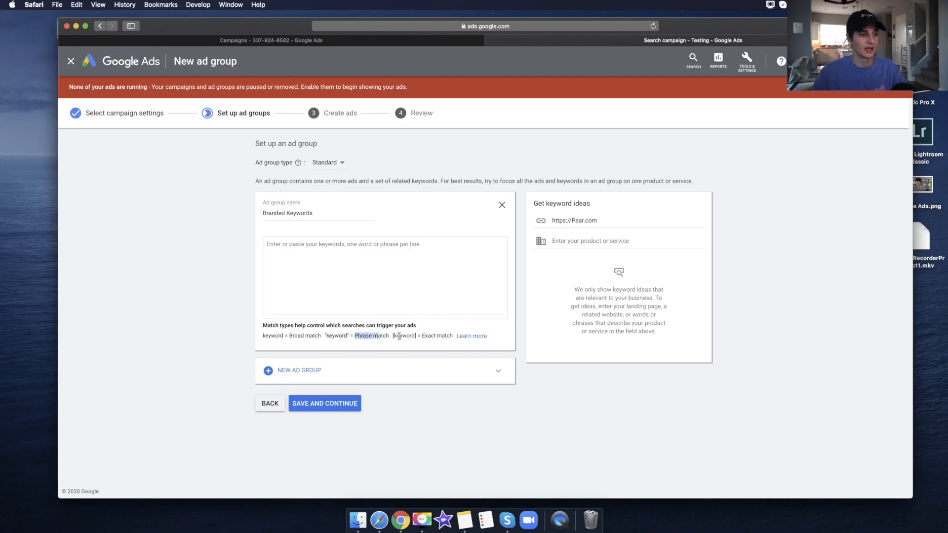
pyautogui.click(450, 338)
pyautogui.click(291, 264)
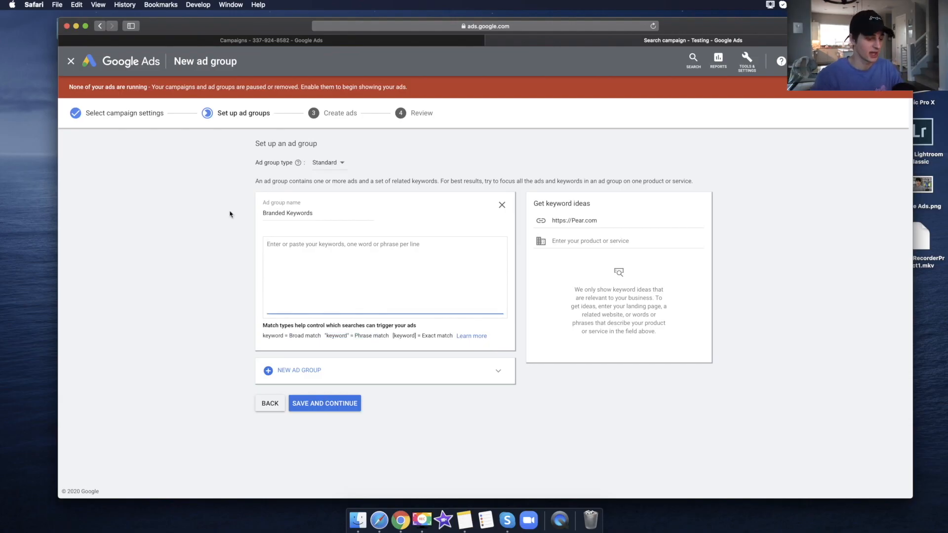
pyautogui.write('Pears')
pyautogui.press('super+a')
pyautogui.press('super+c')
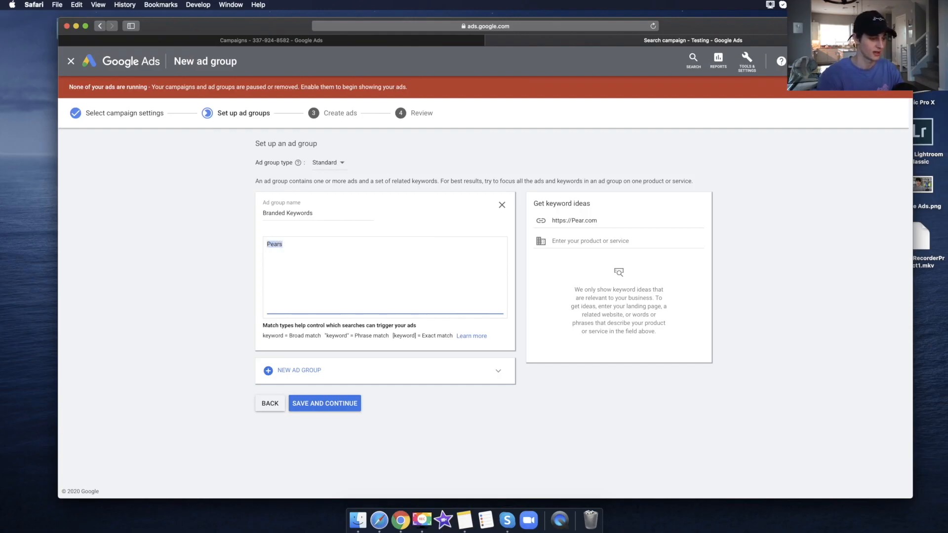
pyautogui.press('Right')
pyautogui.press('super+v')
pyautogui.press('Return')
pyautogui.press('super+v')
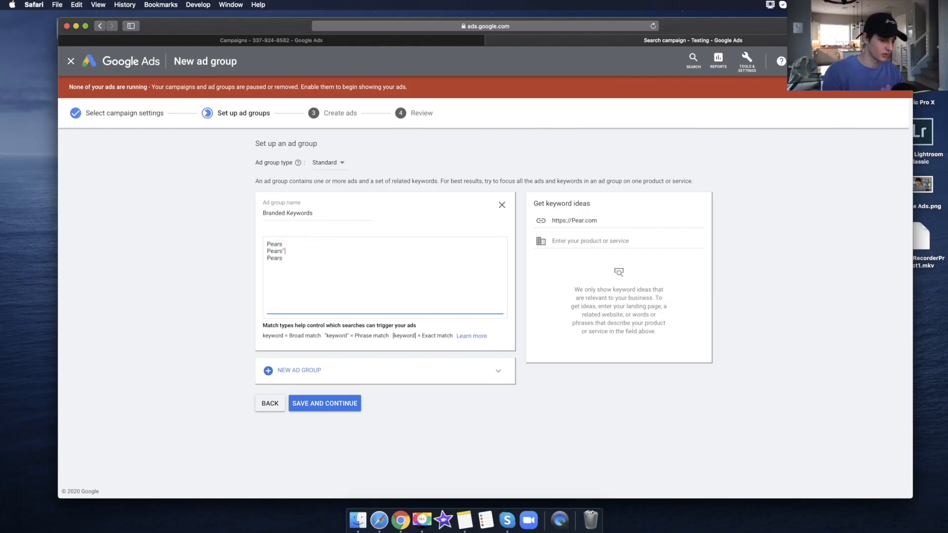
pyautogui.write('" ')
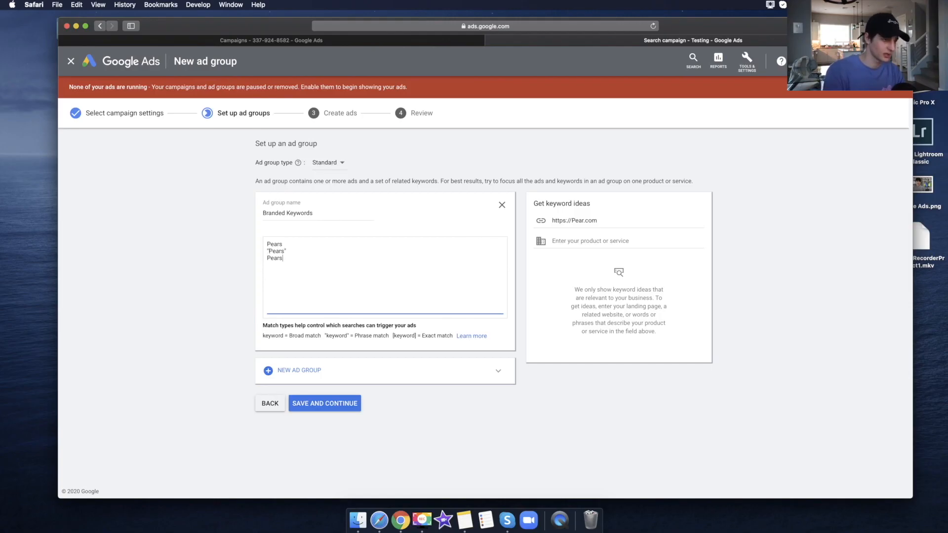
pyautogui.write('[')
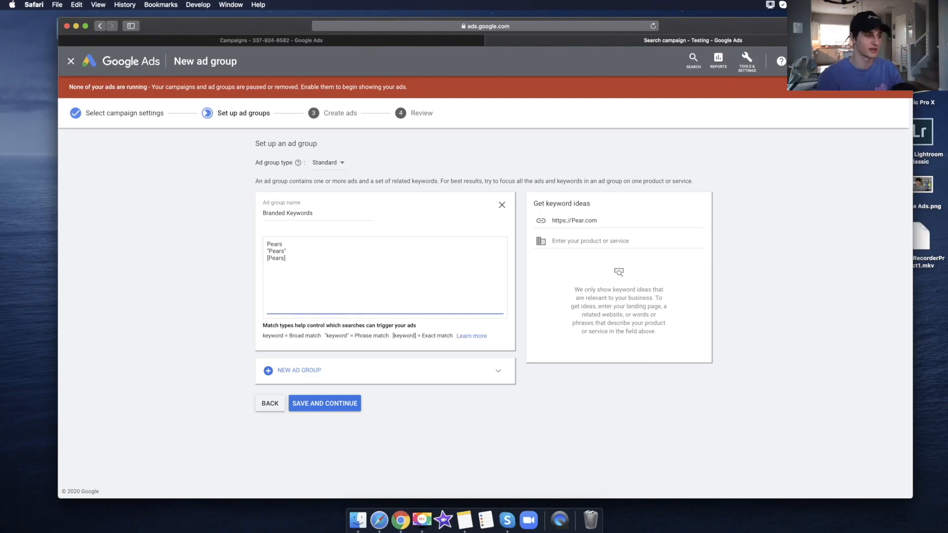
pyautogui.write('Pears')
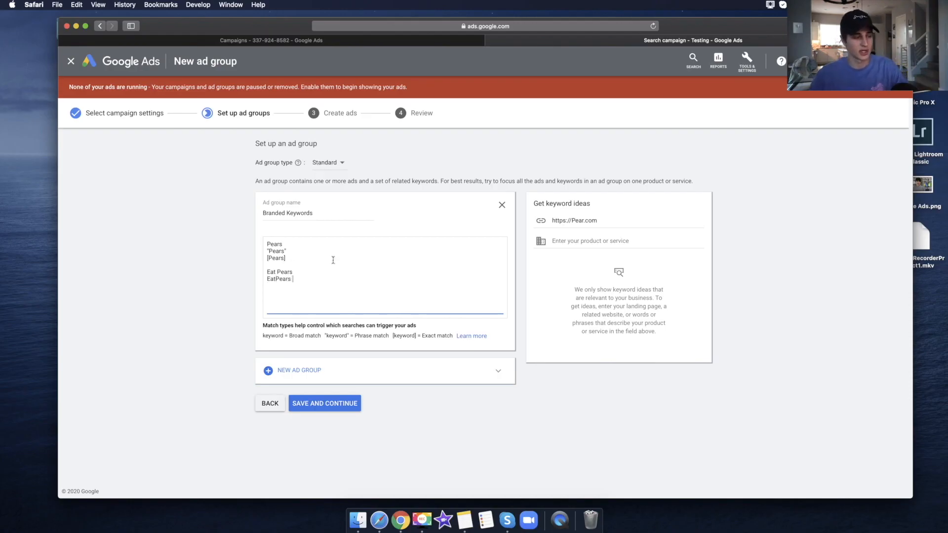
pyautogui.moveTo(294, 280); pyautogui.dragTo(267, 271)
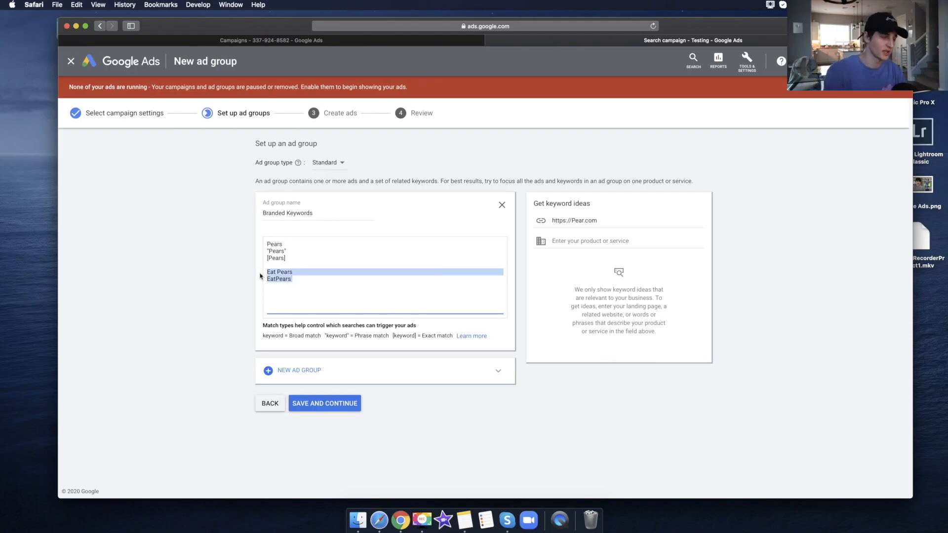
pyautogui.press('BackSpace')
# - Save the Branded Keywords ad group and continue to creating its ads
pyautogui.click(341, 404)
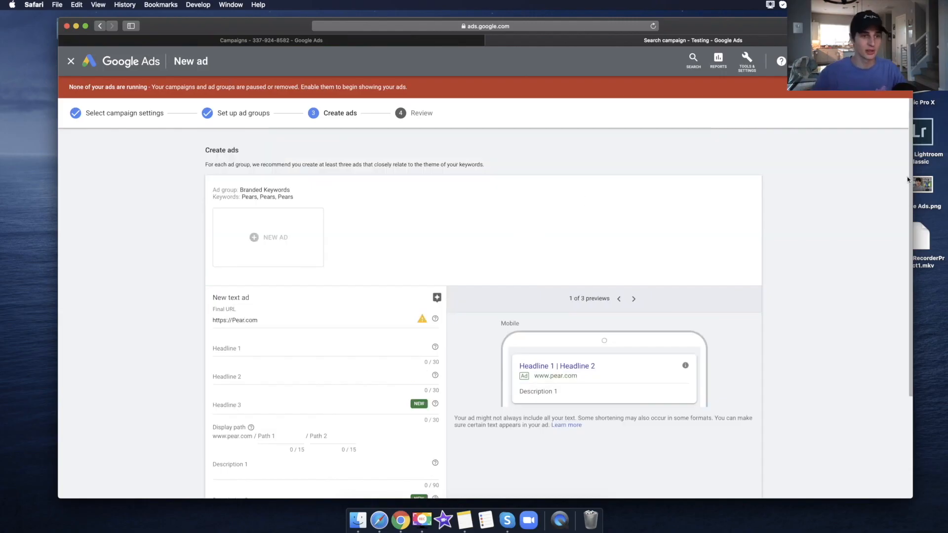
# - Switch to Notes and examine the headline ideas for brand legitimacy, bold claims, features and benefits
pyautogui.press('super+Tab')
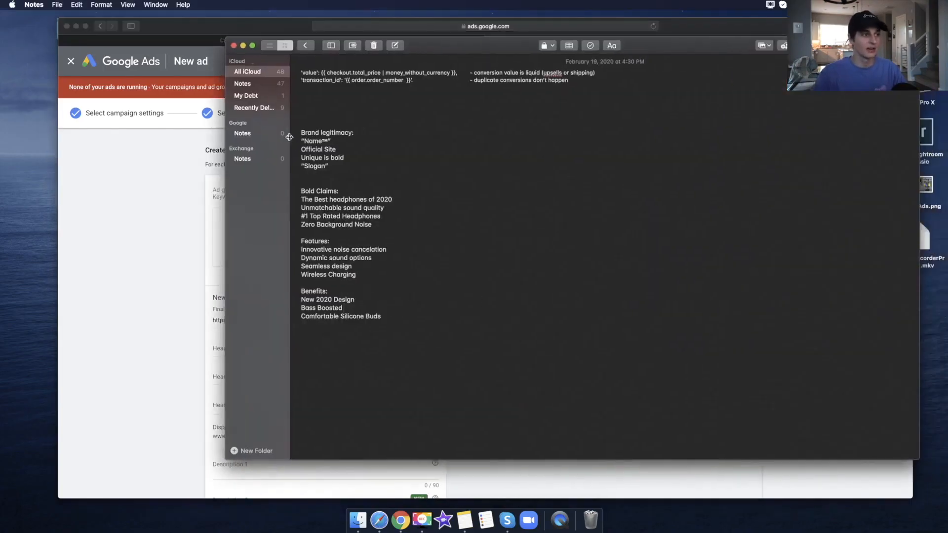
pyautogui.moveTo(300, 130); pyautogui.dragTo(414, 323)
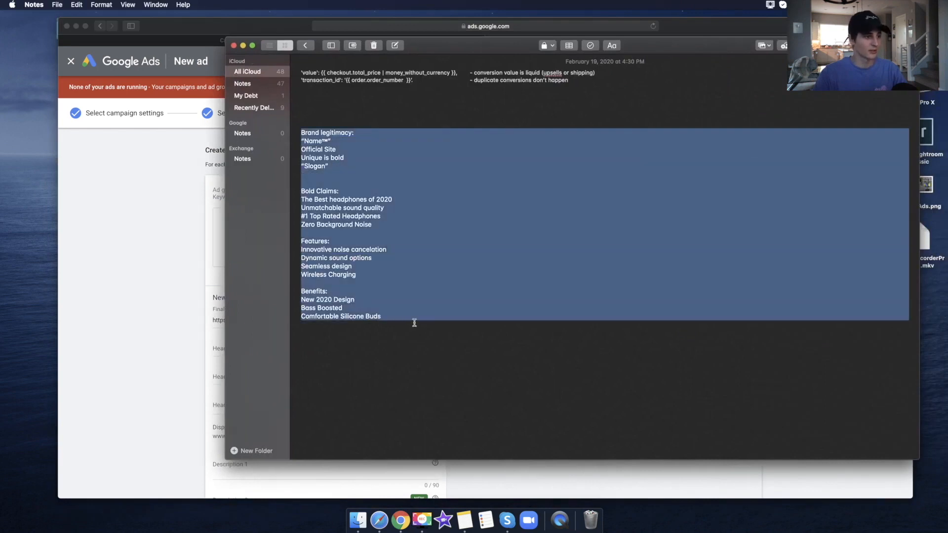
pyautogui.click(414, 323)
pyautogui.tripleClick(391, 132)
pyautogui.click(388, 135)
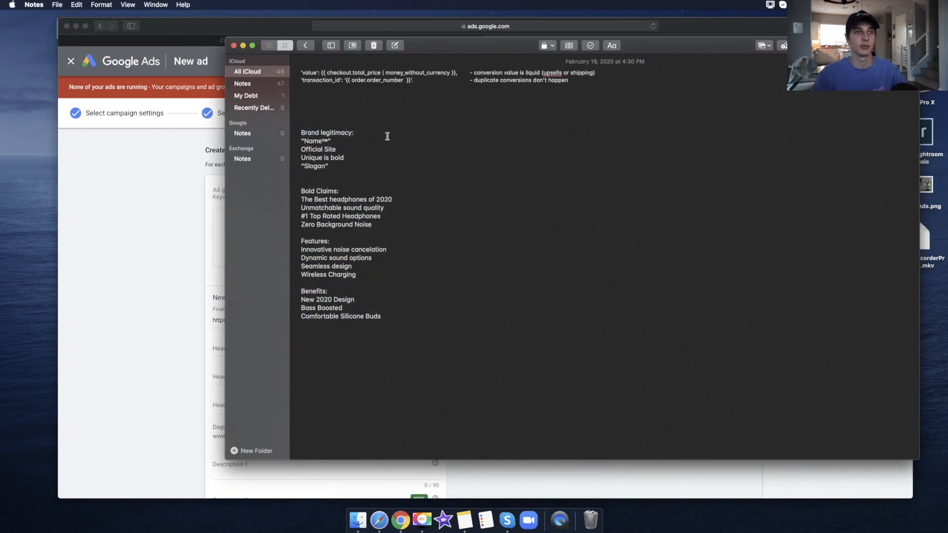
pyautogui.click(354, 165)
pyautogui.moveTo(326, 128); pyautogui.dragTo(413, 222)
pyautogui.click(413, 222)
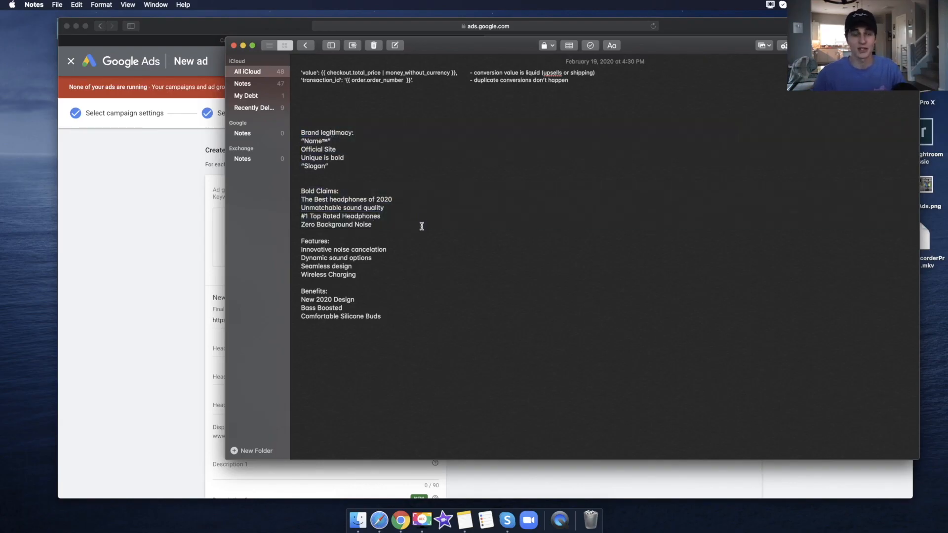
pyautogui.moveTo(373, 224); pyautogui.dragTo(298, 203)
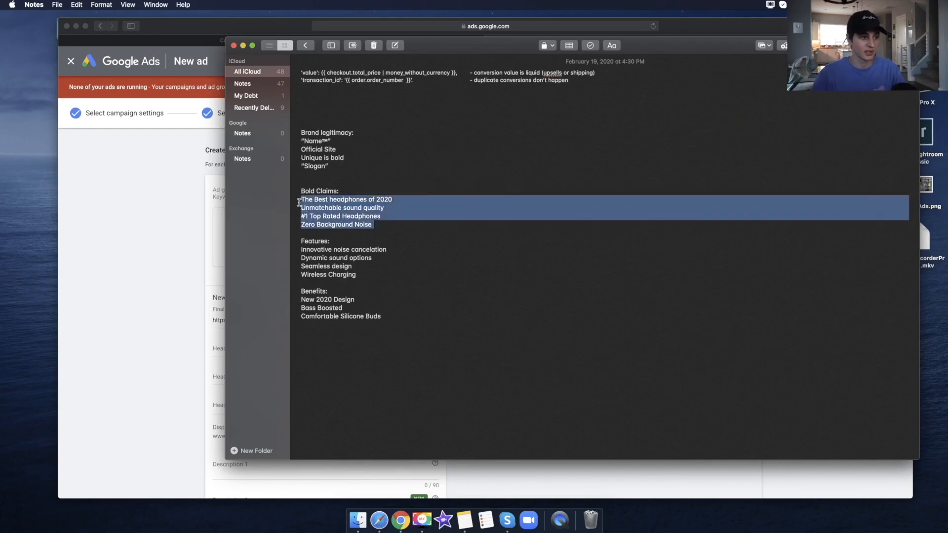
pyautogui.click(406, 218)
pyautogui.moveTo(299, 242); pyautogui.dragTo(357, 244)
pyautogui.click(357, 244)
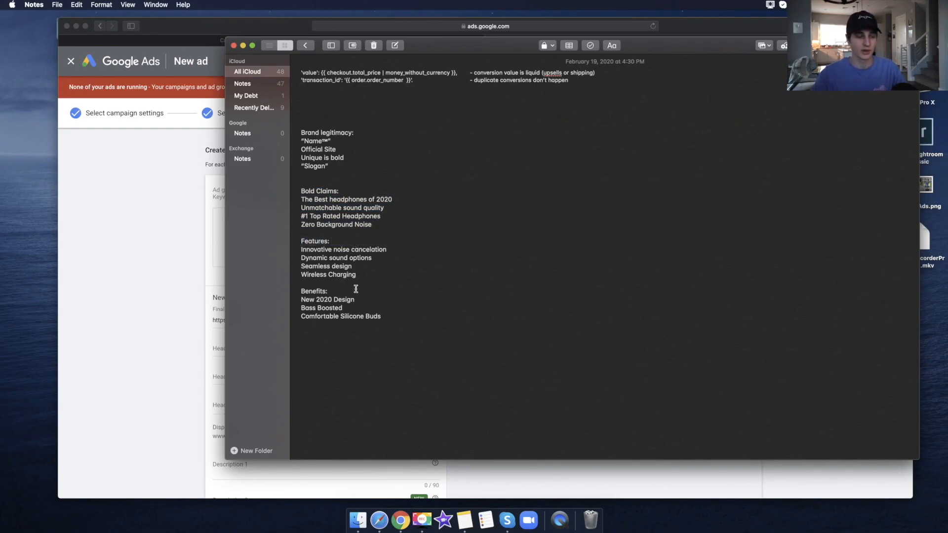
pyautogui.moveTo(301, 291); pyautogui.dragTo(395, 296)
pyautogui.click(395, 296)
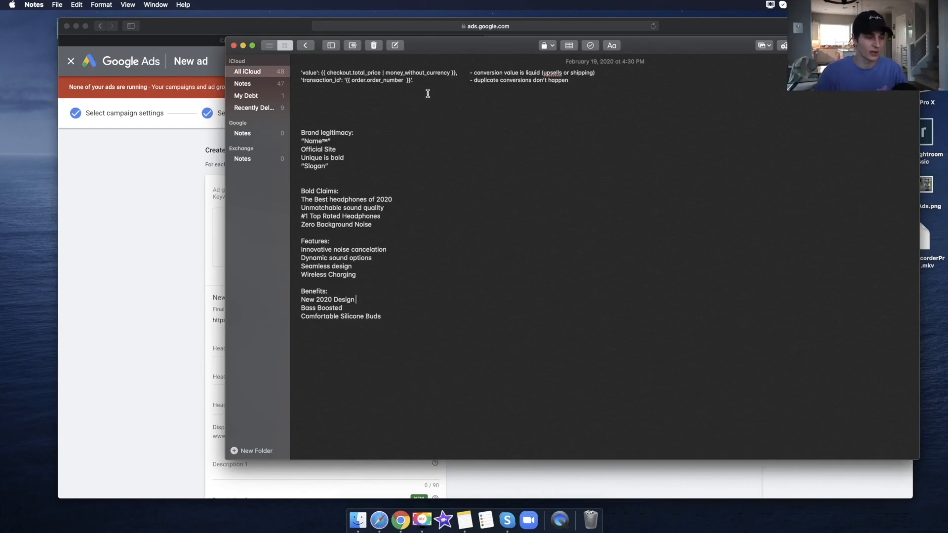
pyautogui.moveTo(455, 46)
pyautogui.mouseDown()
pyautogui.moveTo(540, 47)
pyautogui.moveTo(469, 46)
pyautogui.mouseUp()
pyautogui.click(376, 163)
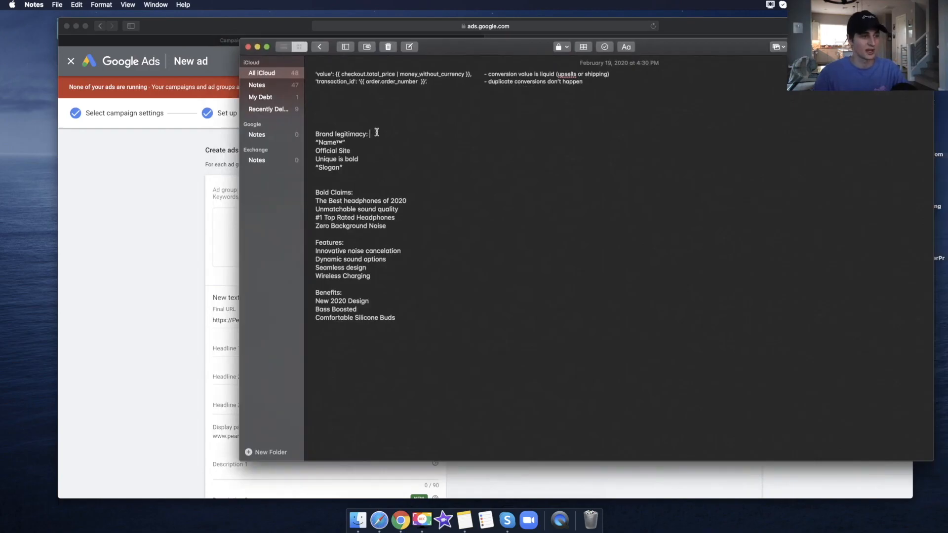
pyautogui.click(373, 232)
pyautogui.moveTo(321, 191); pyautogui.dragTo(393, 185)
pyautogui.click(422, 310)
pyautogui.moveTo(432, 319); pyautogui.dragTo(311, 301)
pyautogui.click(431, 257)
pyautogui.moveTo(477, 46); pyautogui.dragTo(472, 49)
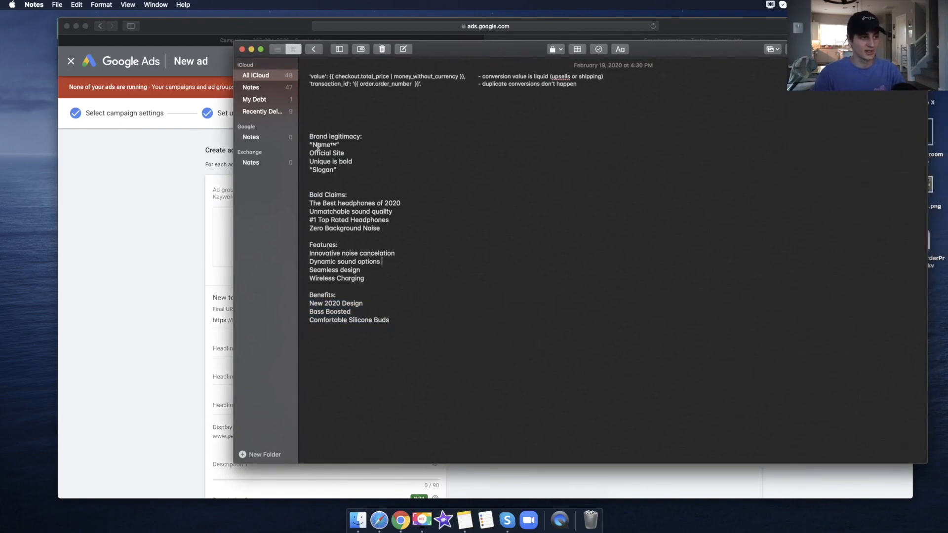
# - Copy the Name™ text from the note into Headline 1 of the new Google Ads text ad and change it to Pear™
pyautogui.doubleClick(335, 145)
pyautogui.press('super+c')
pyautogui.click(354, 181)
pyautogui.moveTo(473, 52); pyautogui.dragTo(947, 46)
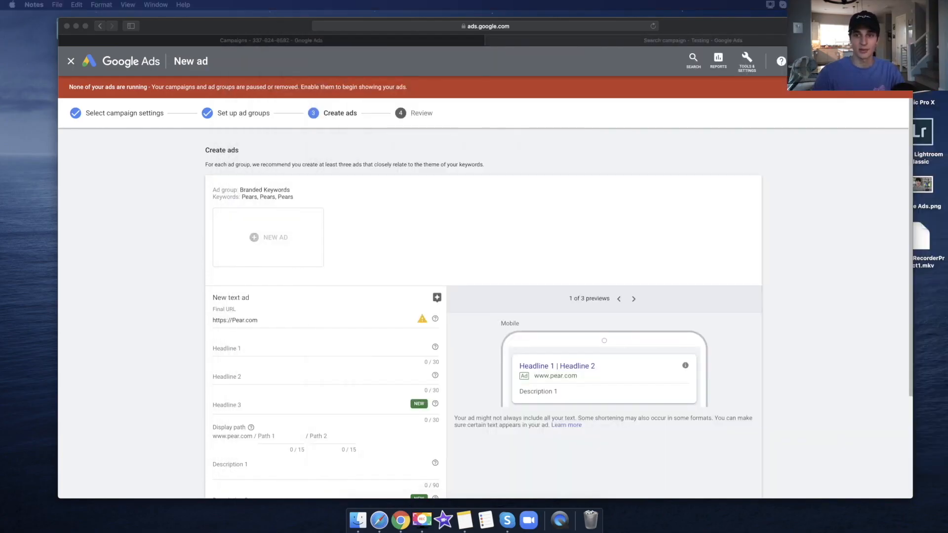
pyautogui.scroll(-3, 251, 246)
pyautogui.click(255, 245)
pyautogui.press('super+v')
pyautogui.moveTo(229, 248); pyautogui.dragTo(204, 248)
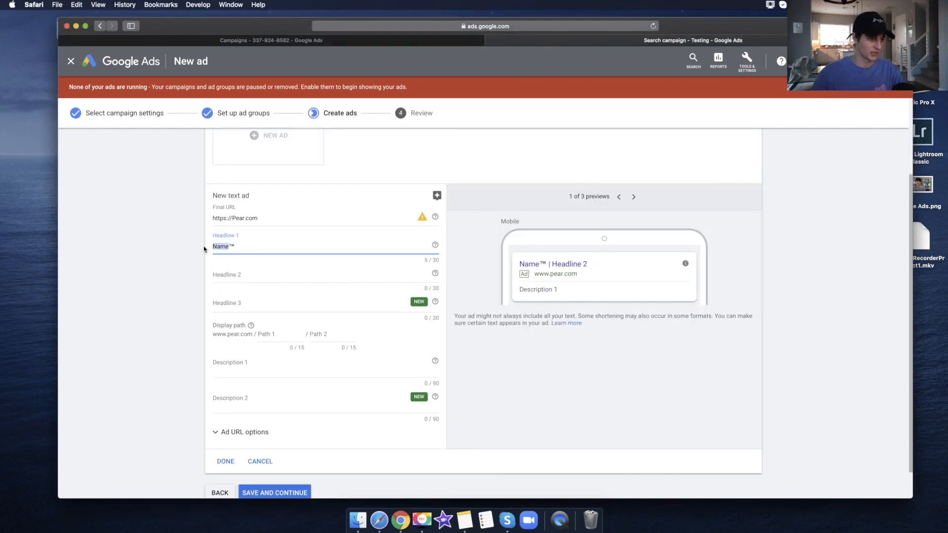
pyautogui.press('BackSpace')
pyautogui.write('Pear™')
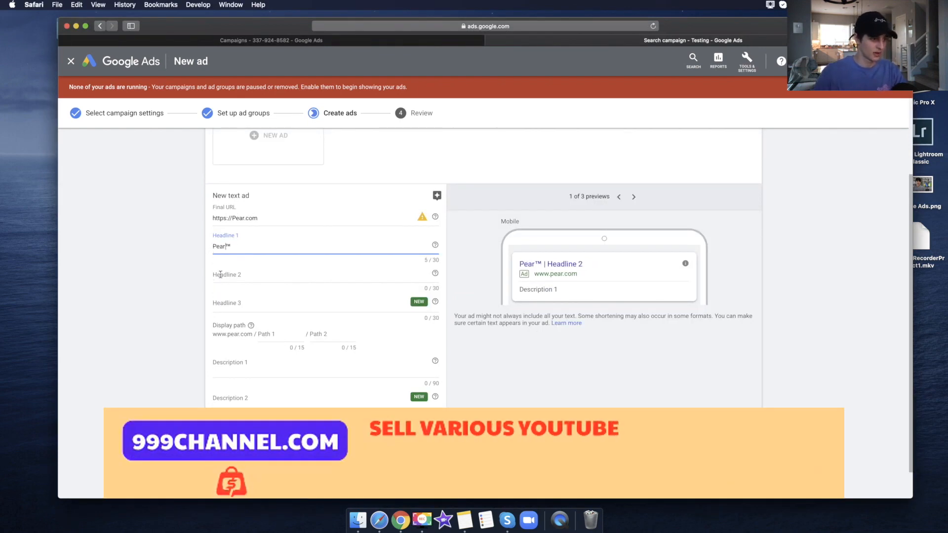
# - Set Headline 2 of the text ad to Official Site
pyautogui.click(220, 275)
pyautogui.write('Official Site')
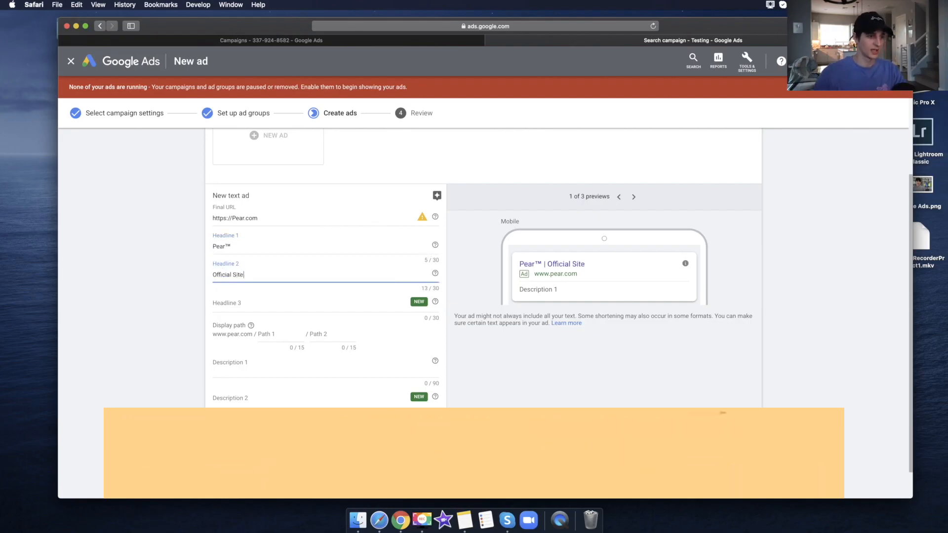
pyautogui.click(482, 395)
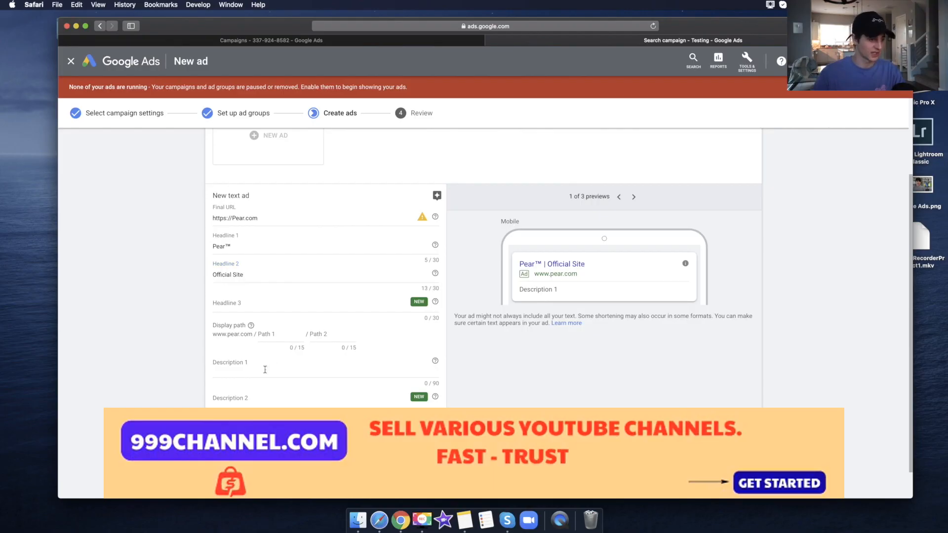
# - Enter the descriptions "The new PearPod Pros have over 2000 positive reviews!" and "Use for up to 4 hours on a single charge."
pyautogui.click(296, 369)
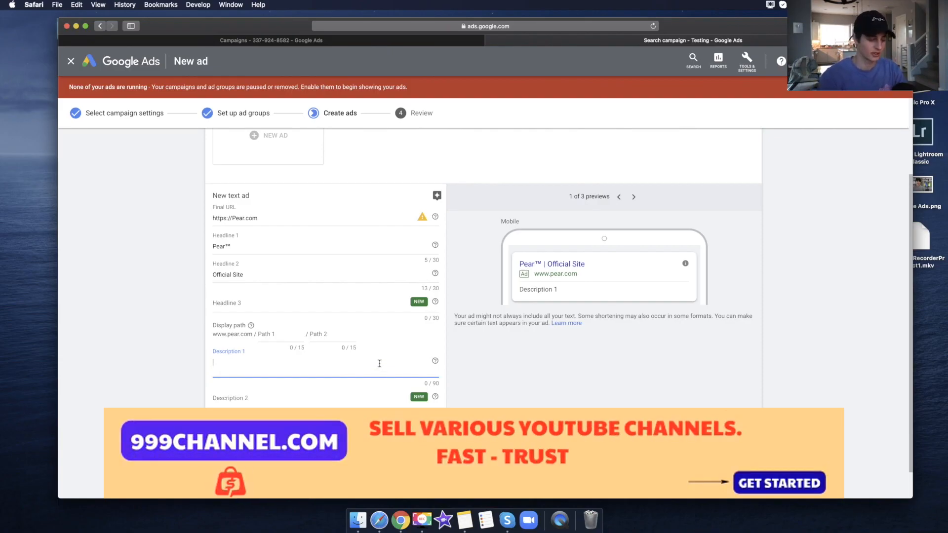
pyautogui.write('The new PearPod Pros have over 2000 positive reviews!')
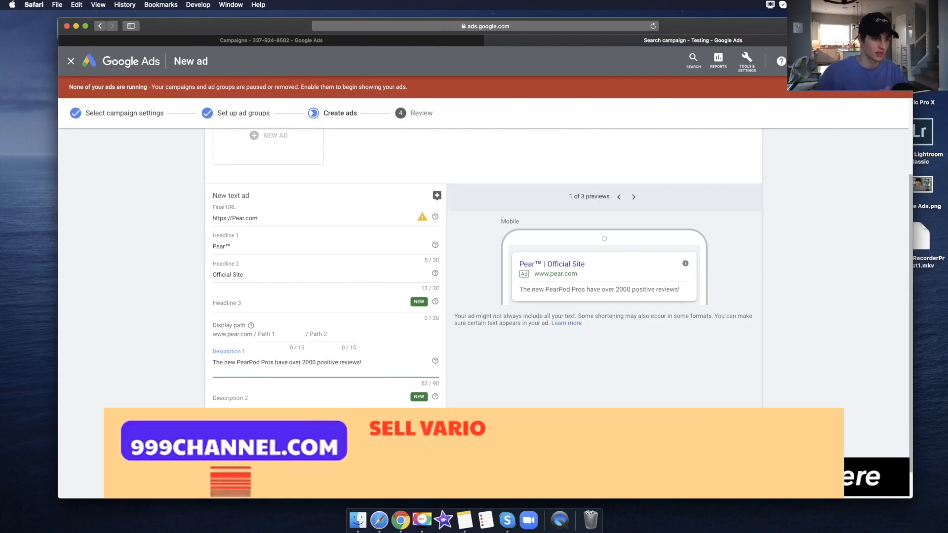
pyautogui.press('Tab')
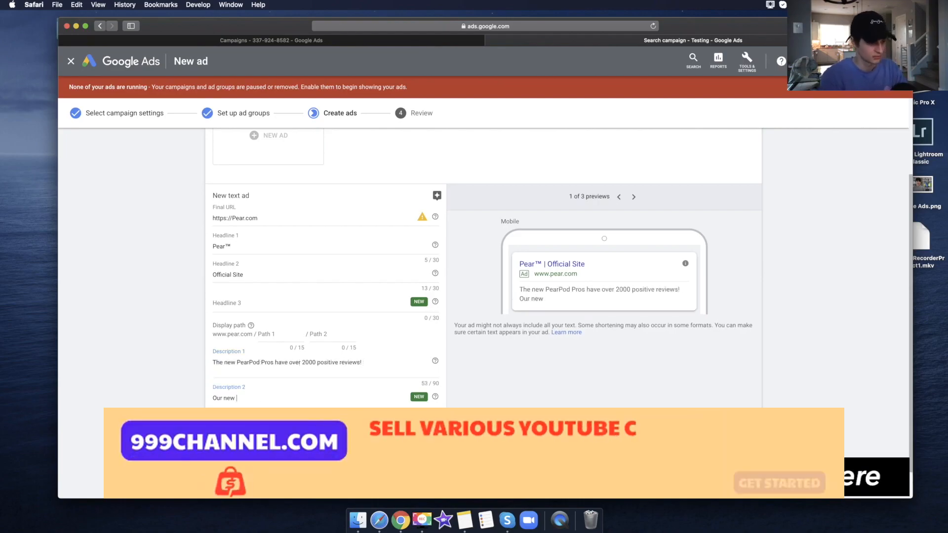
pyautogui.write('Use for up to 4 hours on a single cha')
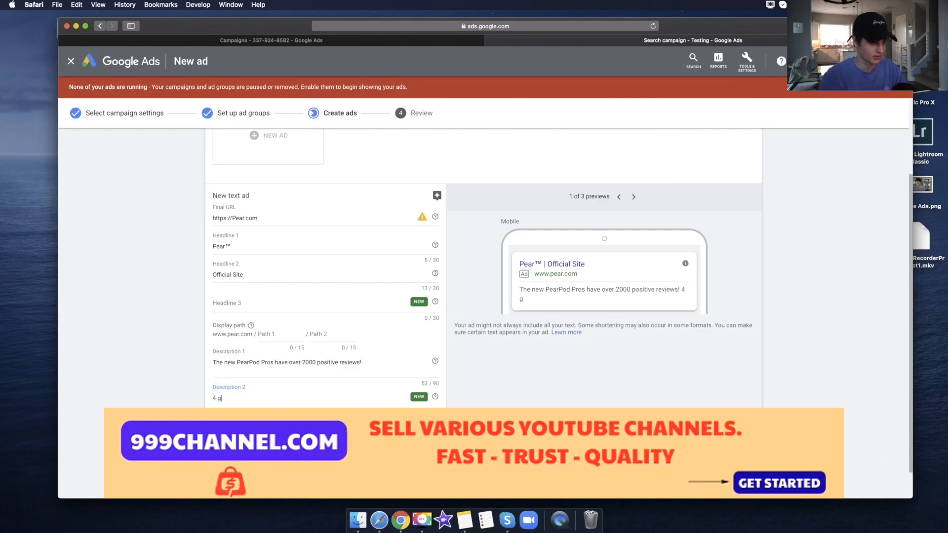
pyautogui.write('rge.')
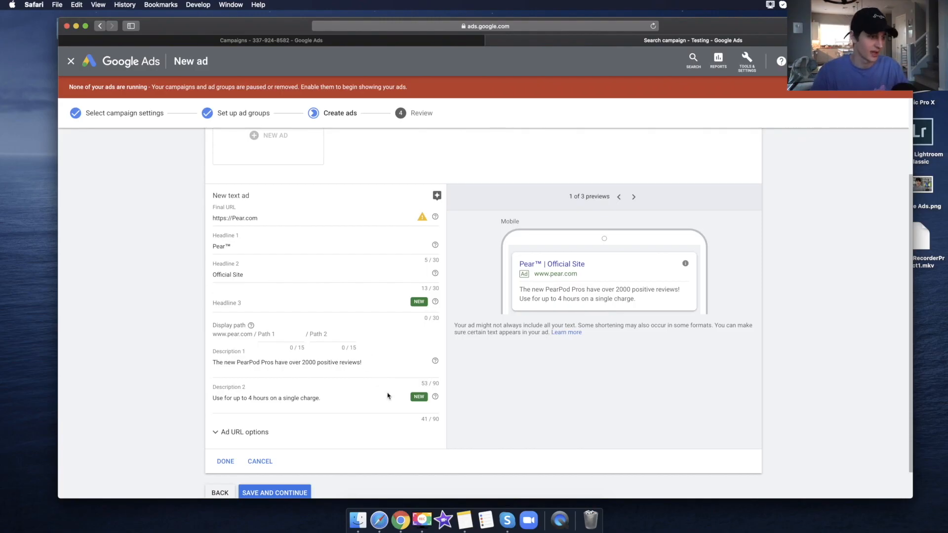
# - In a second text ad based on the first, set Headline 2 to The Best headphones of 2020 and Headline 3 to Bass Boosted
pyautogui.tripleClick(253, 272)
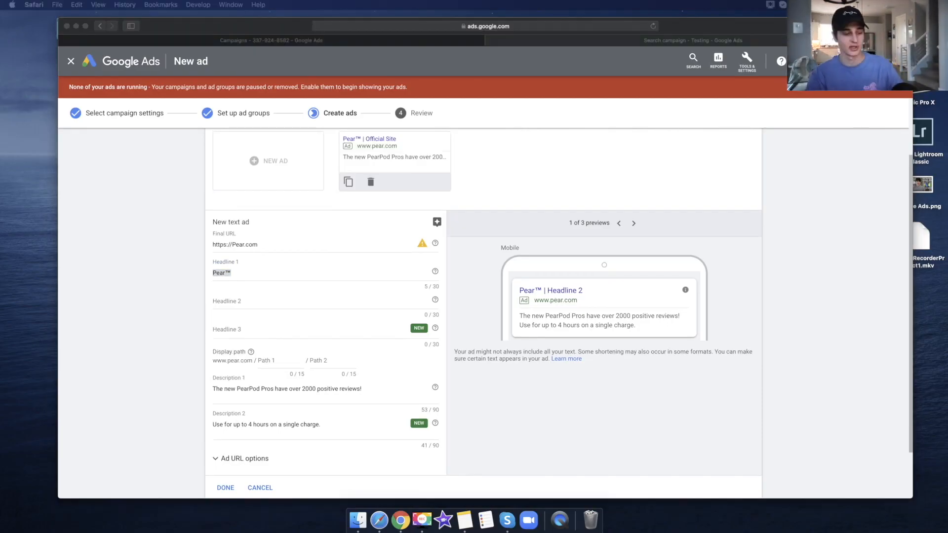
pyautogui.click(210, 298)
pyautogui.write('The Best headphones of 2020')
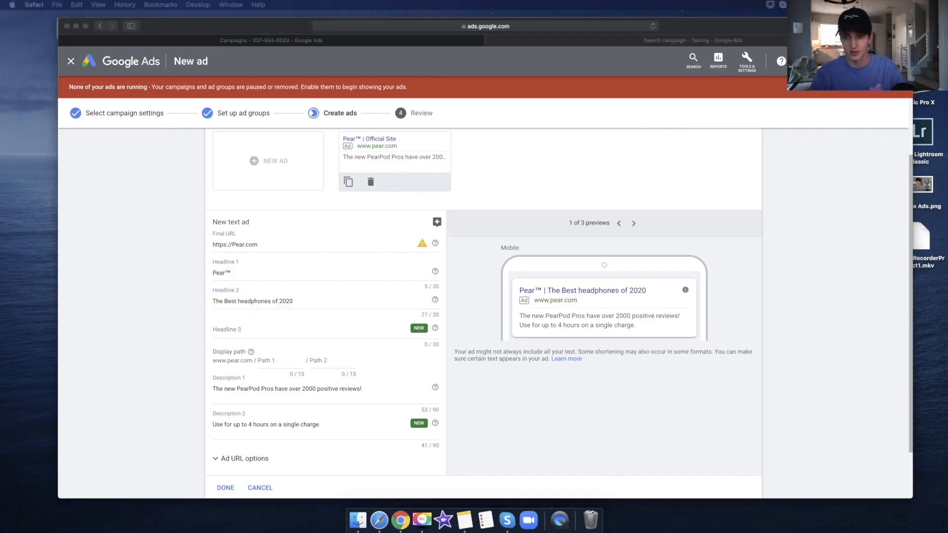
pyautogui.click(242, 330)
pyautogui.write('Bass Boosted')
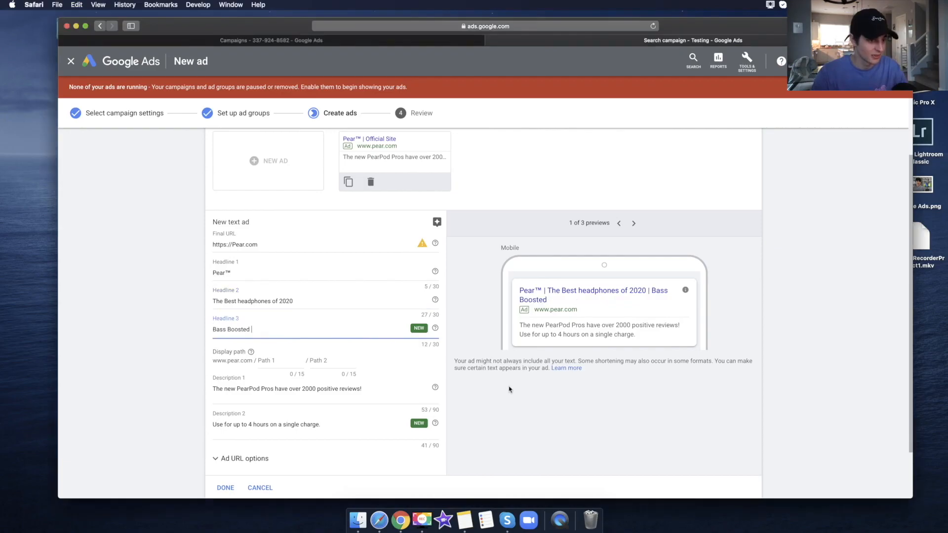
pyautogui.scroll(-1, 368, 326)
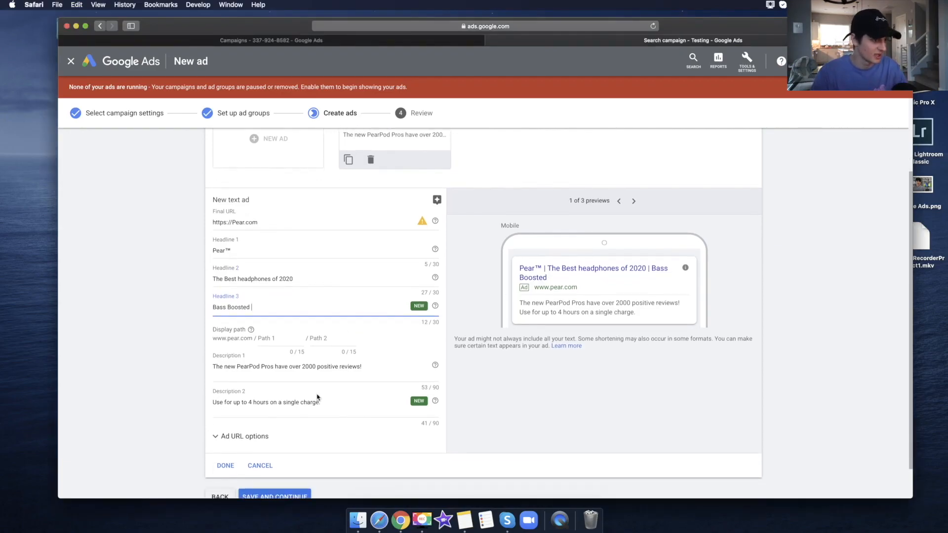
# - Save the text ads to finish the campaign setup and open the ads list of the Branded Keywords ad group
pyautogui.scroll(-2, 260, 467)
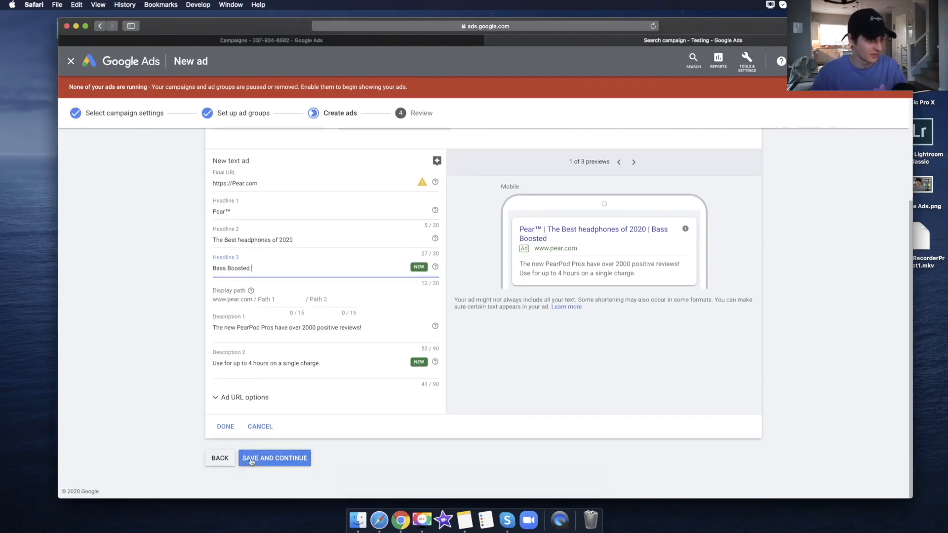
pyautogui.click(307, 457)
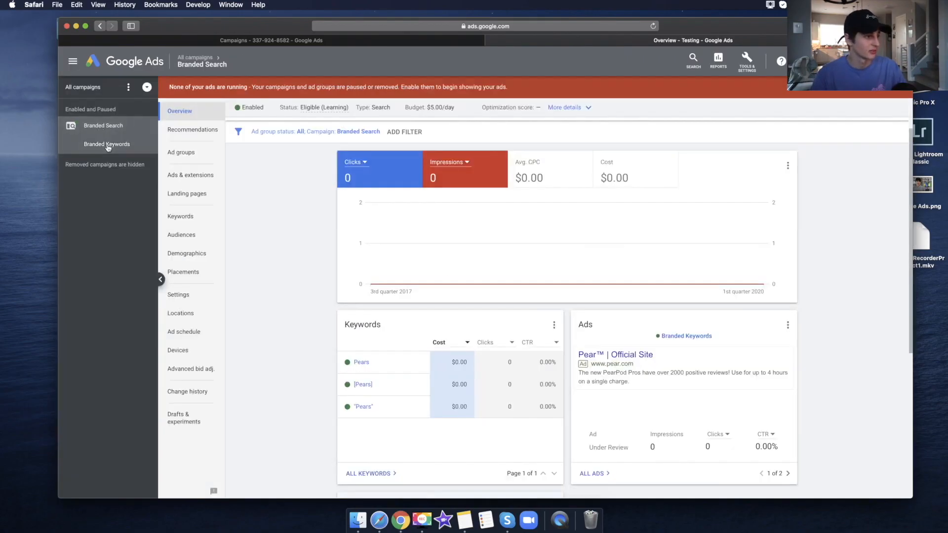
pyautogui.click(107, 145)
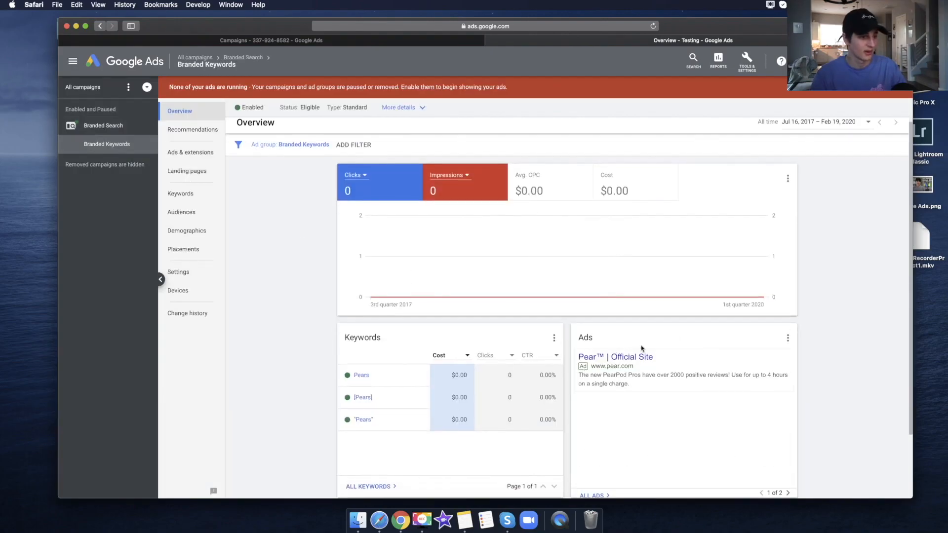
pyautogui.click(191, 154)
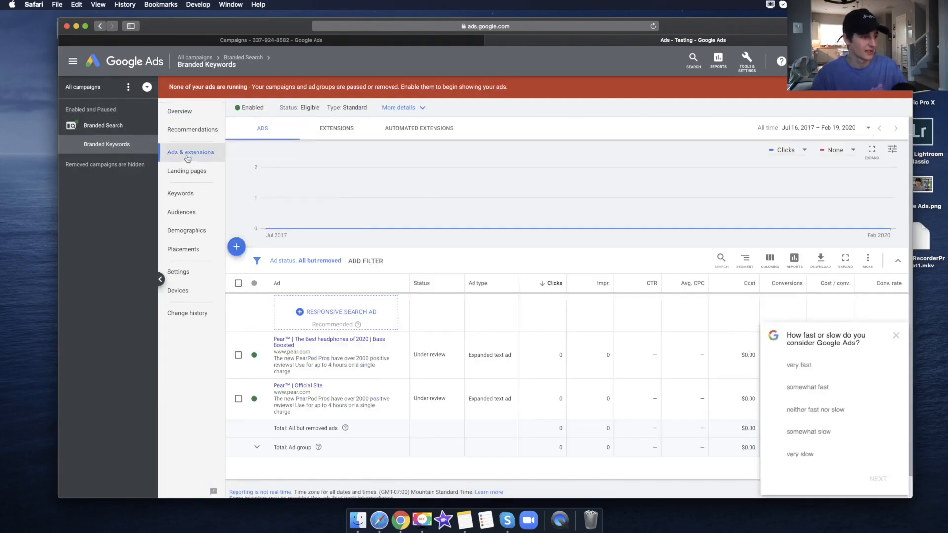
pyautogui.click(896, 336)
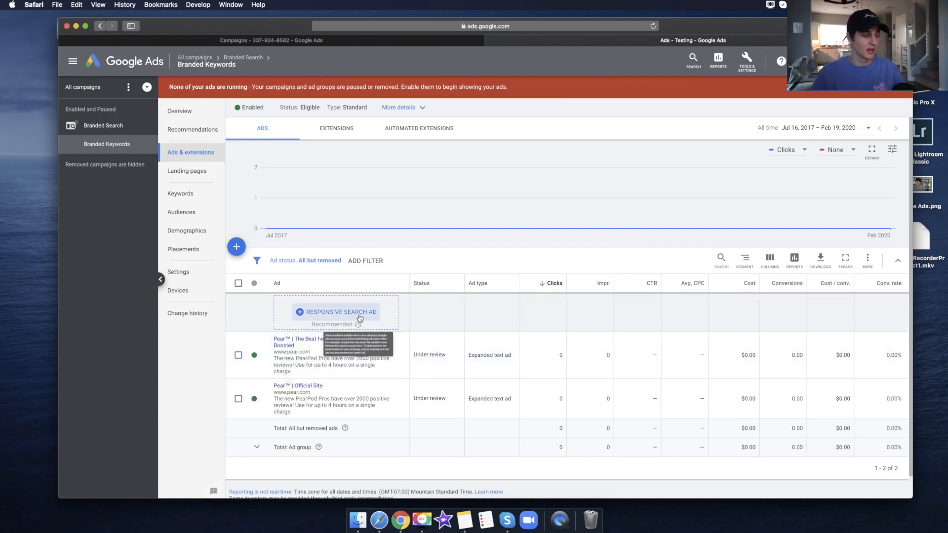
# - Start a new responsive search ad in the Branded Keywords ad group and look over its headline and description fields
pyautogui.click(357, 312)
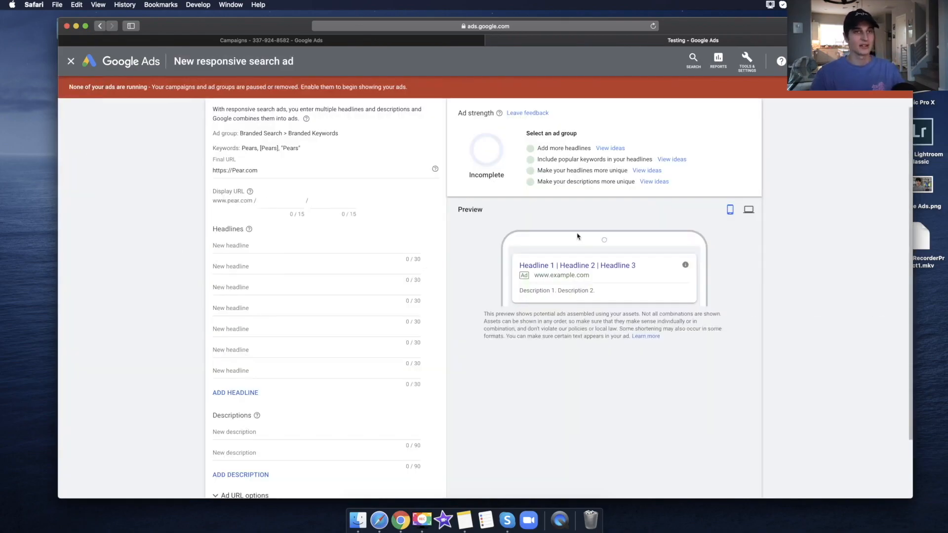
pyautogui.scroll(1, 577, 236)
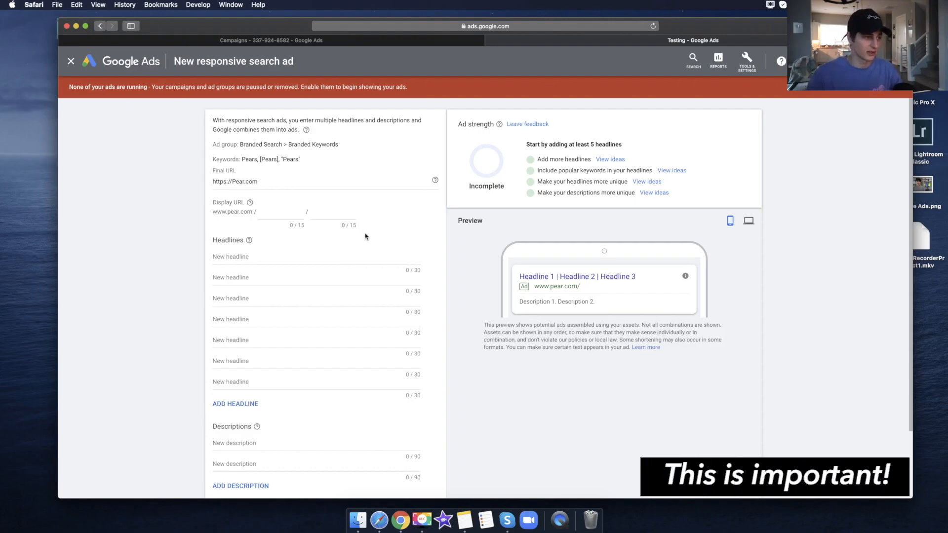
pyautogui.scroll(-1, 365, 237)
pyautogui.click(266, 233)
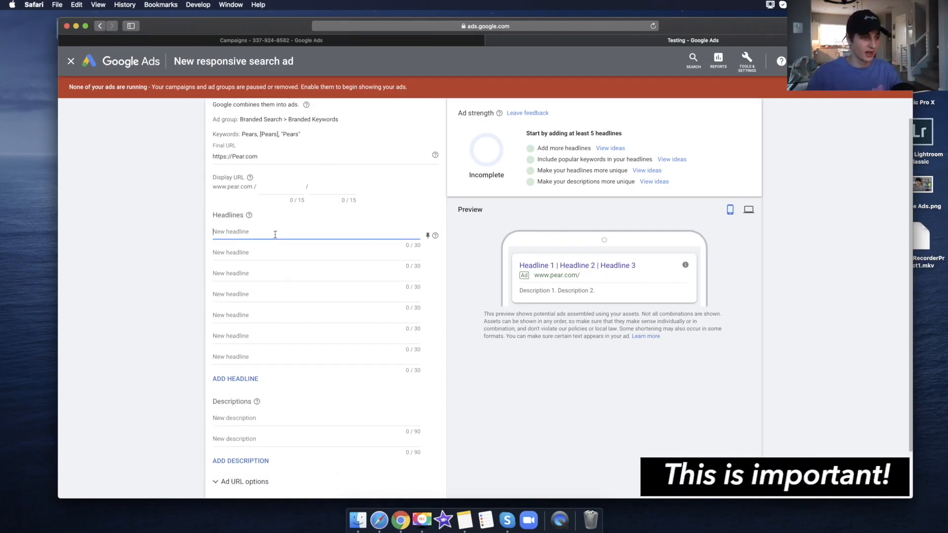
pyautogui.scroll(1, 269, 235)
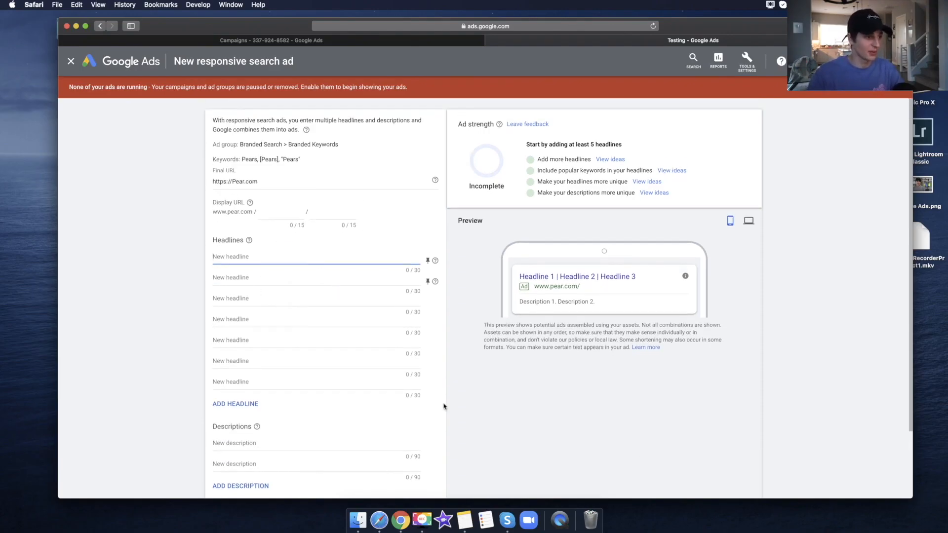
pyautogui.scroll(-1, 526, 330)
pyautogui.scroll(-1, 400, 376)
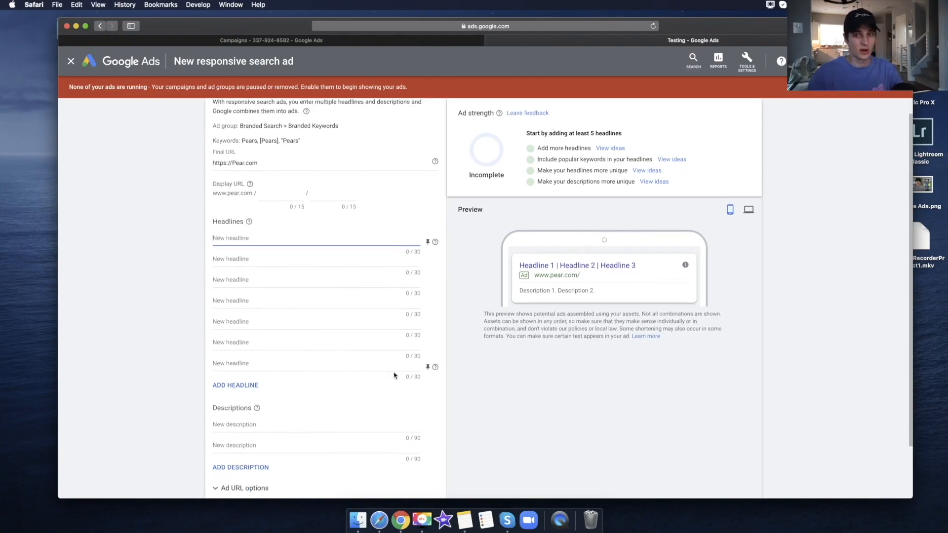
# - Fill in 13 headlines from Pear™, Official Site and Unique is bold through New 2020 Design and Bass Boosted, plus description "Comfortable Silicone Buds that will drive you crazy."
pyautogui.moveTo(0, 75); pyautogui.dragTo(443, 57)
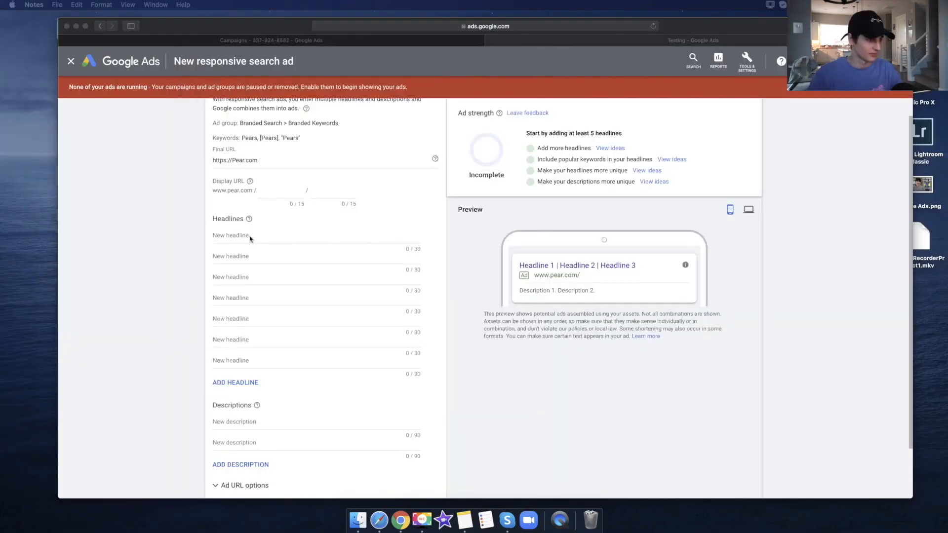
pyautogui.press('Tab')
pyautogui.write('Unique is bold')
pyautogui.press('Tab')
pyautogui.write('We')
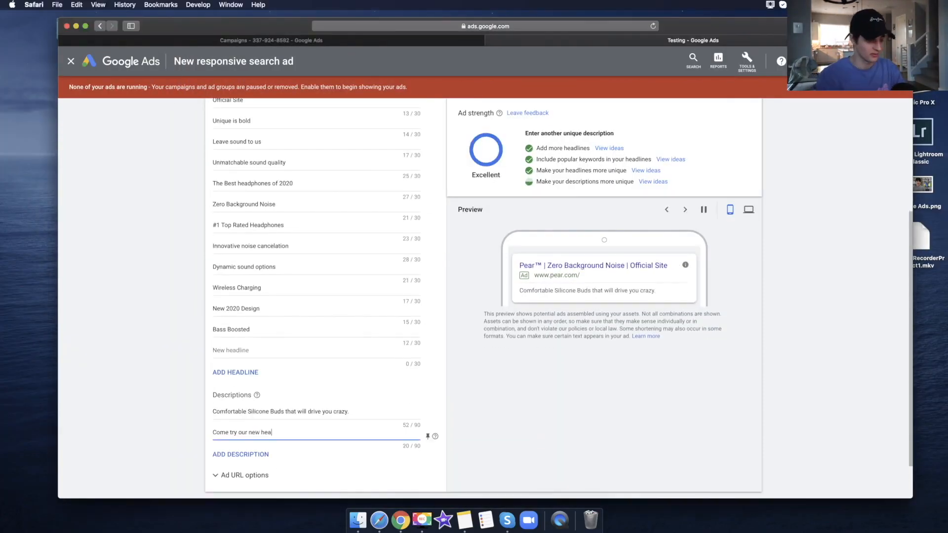
# - Add descriptions "Come try our new headphones for 50% off today only.", "Our technology was developed in the United States." and "We offer over 3 dynamic sound options."
pyautogui.write('dphones for 50% off today only.')
pyautogui.scroll(5, 553, 134)
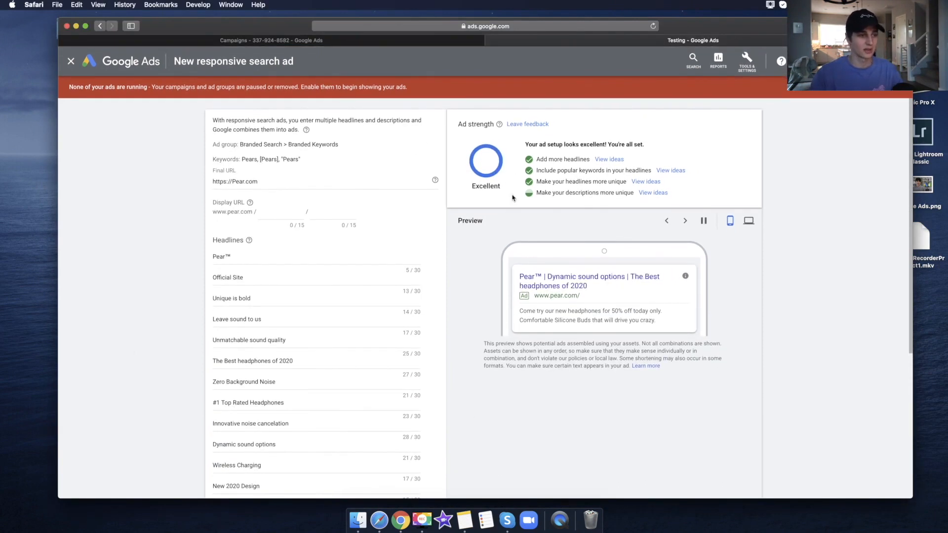
pyautogui.scroll(-3, 574, 190)
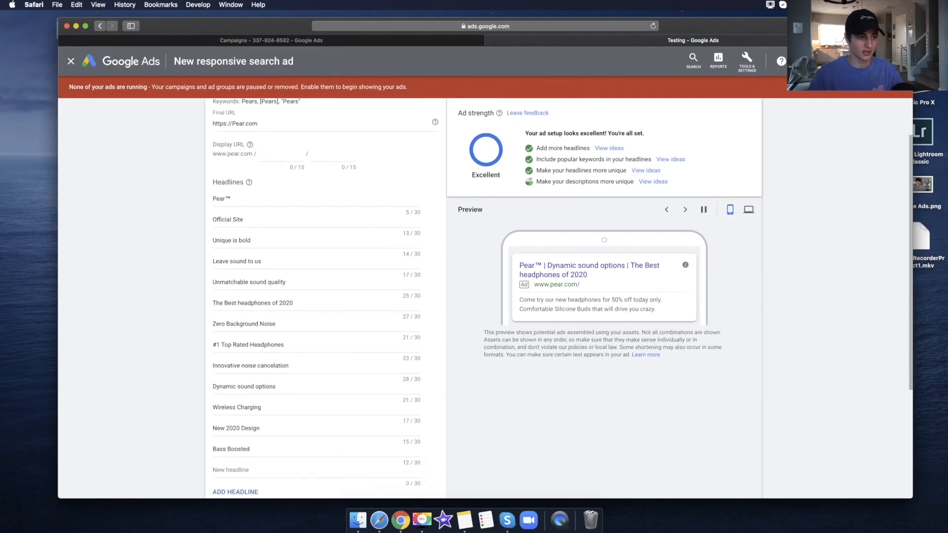
pyautogui.scroll(-9, 270, 407)
pyautogui.click(270, 407)
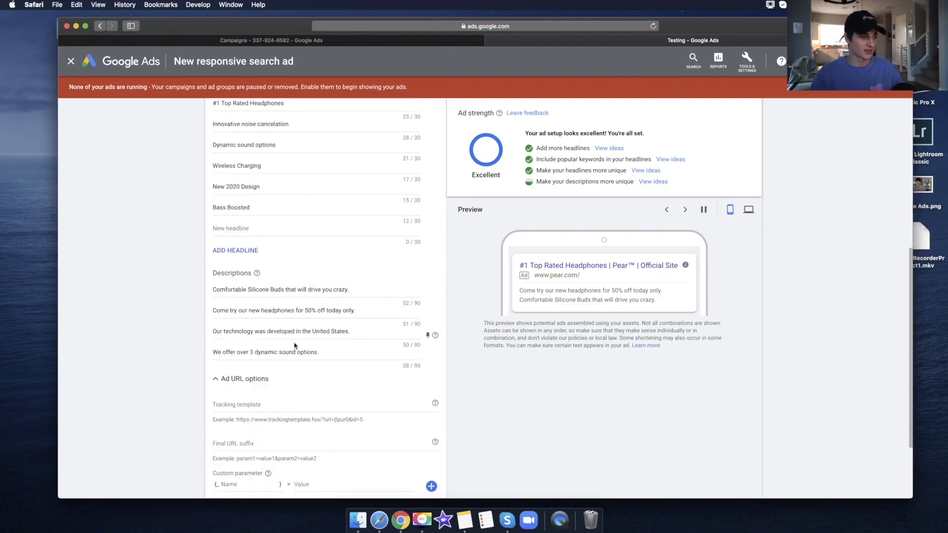
# - Review the headlines and descriptions of the responsive search ad and save the ad
pyautogui.scroll(8, 287, 356)
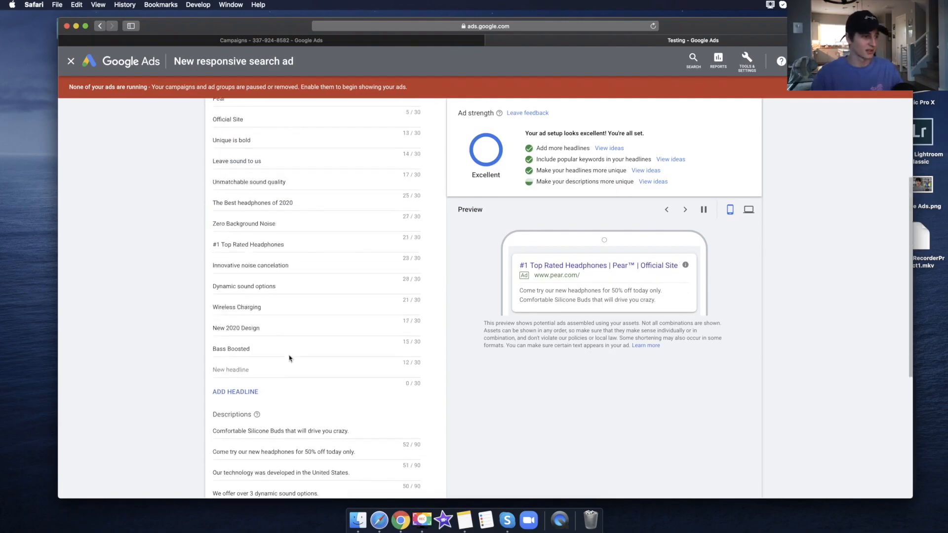
pyautogui.scroll(3, 289, 359)
pyautogui.scroll(-14, 407, 384)
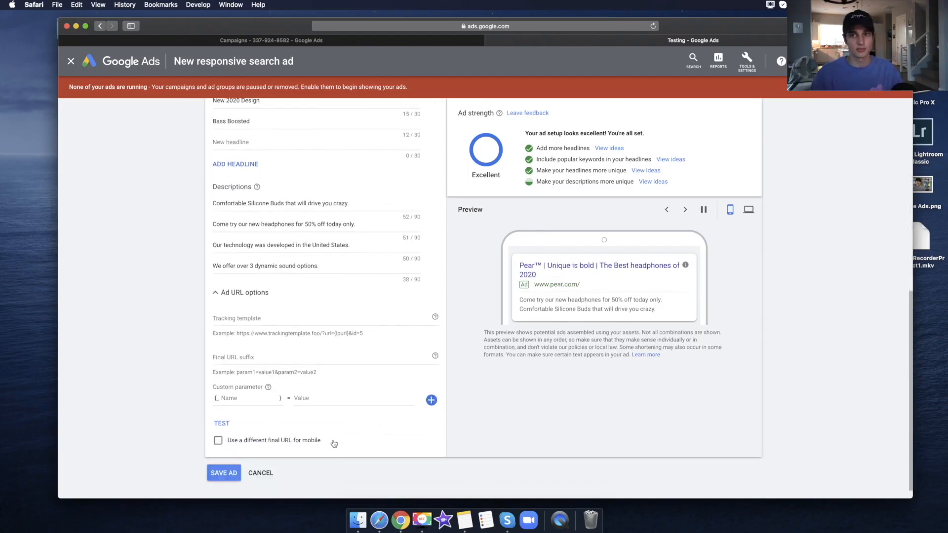
pyautogui.click(230, 474)
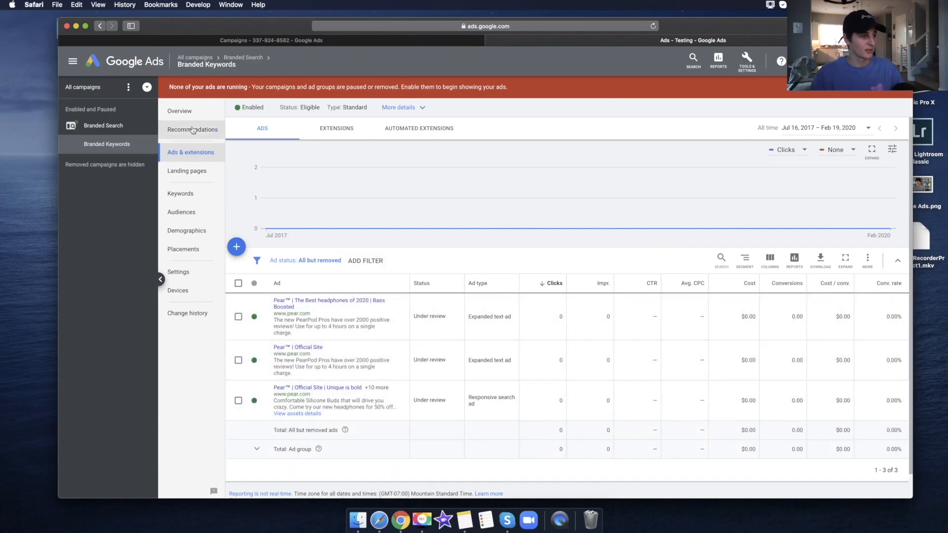
# - Create a new campaign with the Sales goal, Display type and Standard display campaign subtype for the website pear.com
pyautogui.click(94, 88)
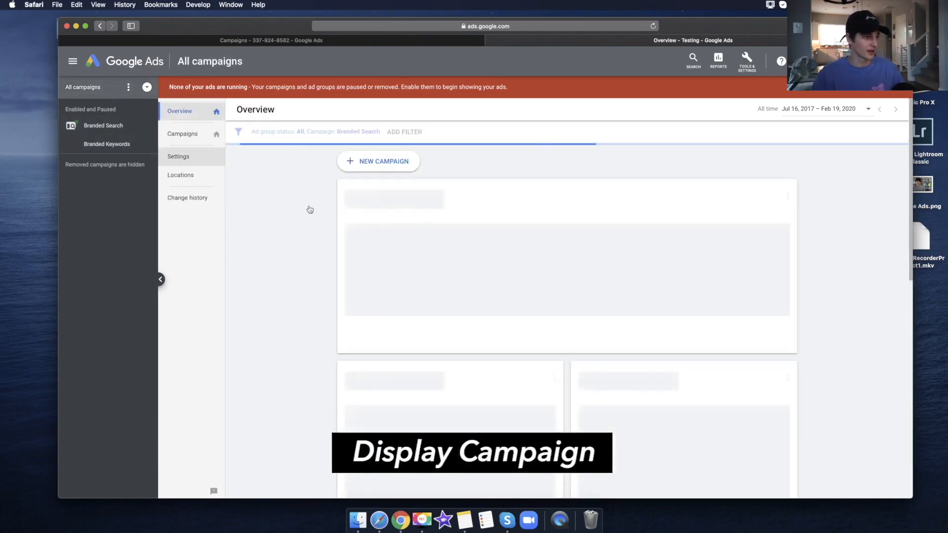
pyautogui.click(377, 162)
pyautogui.click(300, 190)
pyautogui.click(390, 375)
pyautogui.scroll(-4, 387, 328)
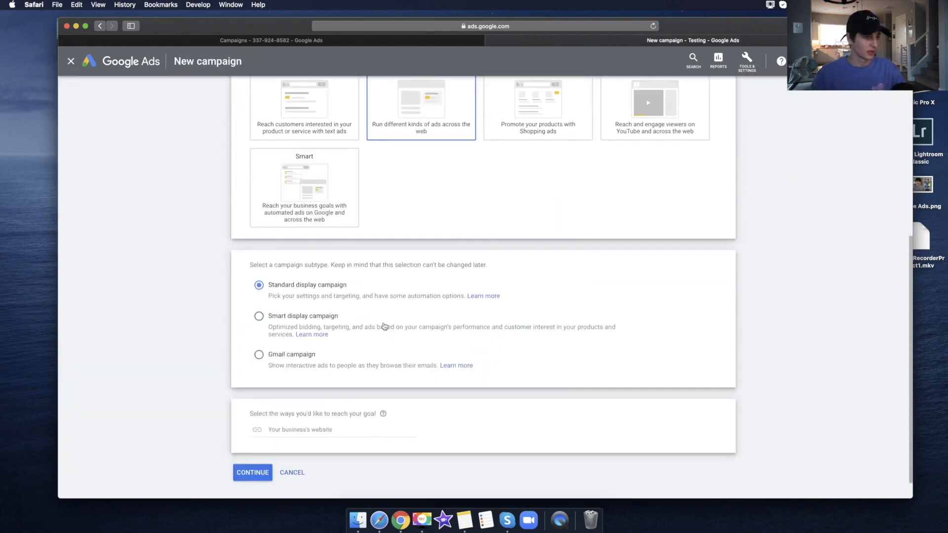
pyautogui.click(307, 403)
pyautogui.write('https:pear.com')
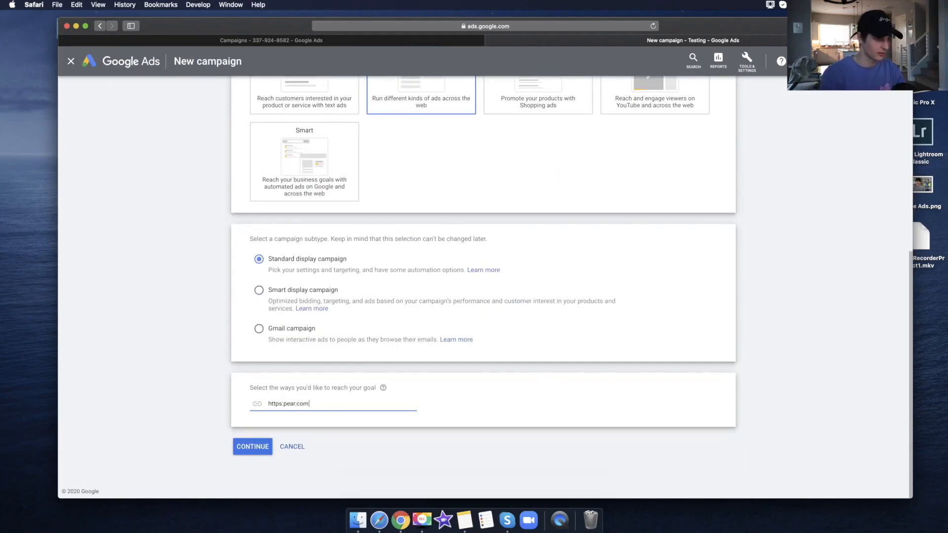
pyautogui.press('Return')
# - Name the campaign Display Campaign and set its average daily budget to $10
pyautogui.write('Display Campaign')
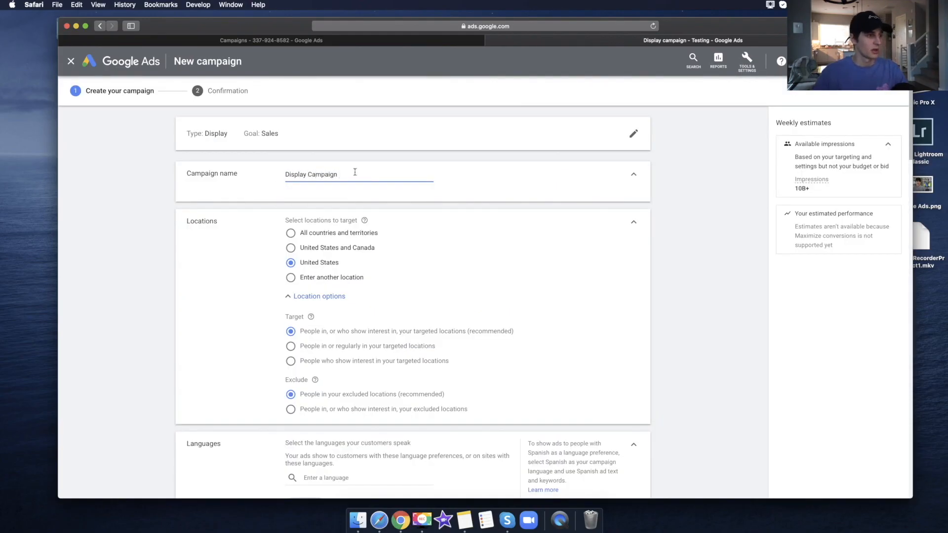
pyautogui.scroll(-5, 345, 294)
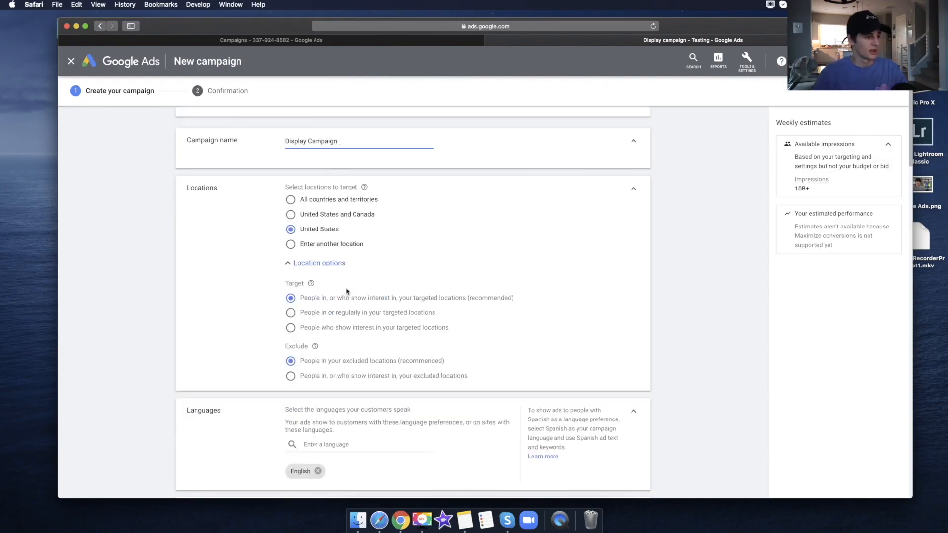
pyautogui.scroll(-6, 315, 310)
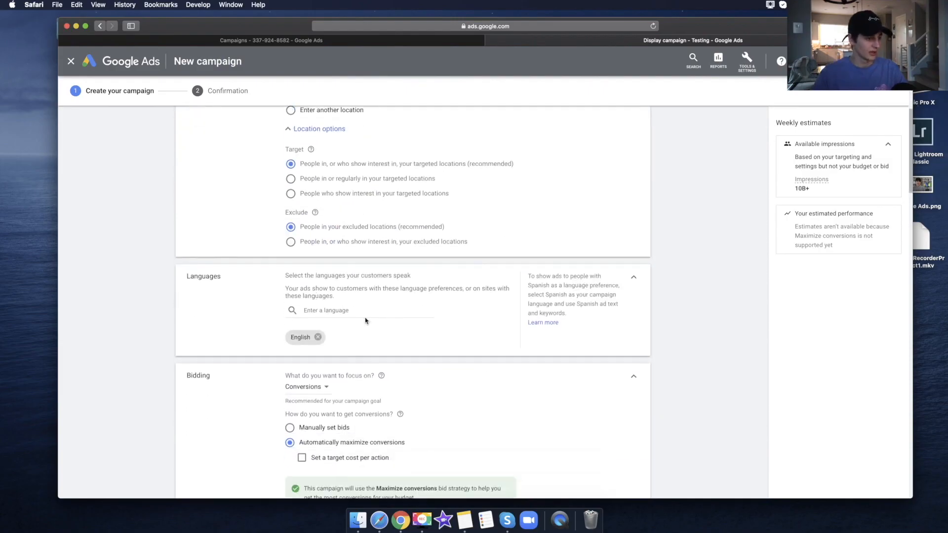
pyautogui.scroll(-1, 306, 302)
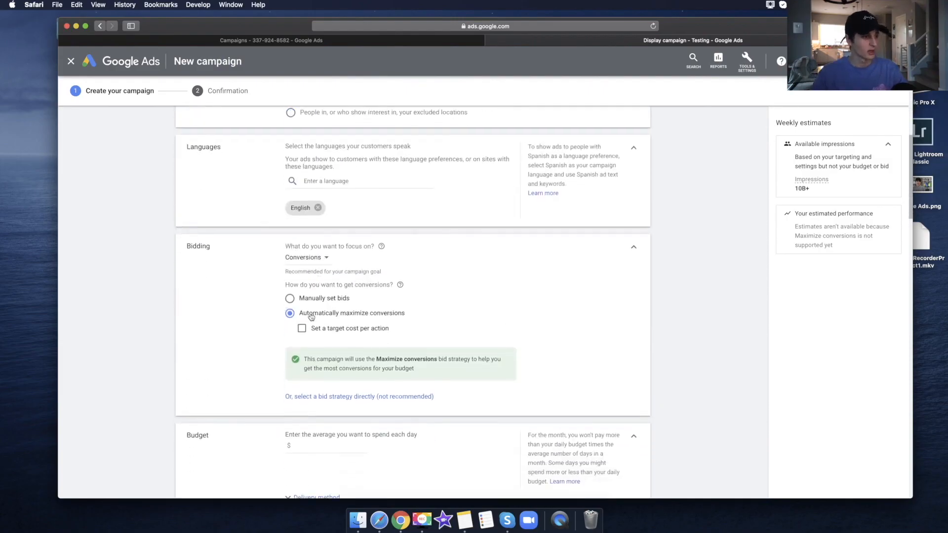
pyautogui.scroll(-2, 455, 332)
pyautogui.scroll(-4, 444, 334)
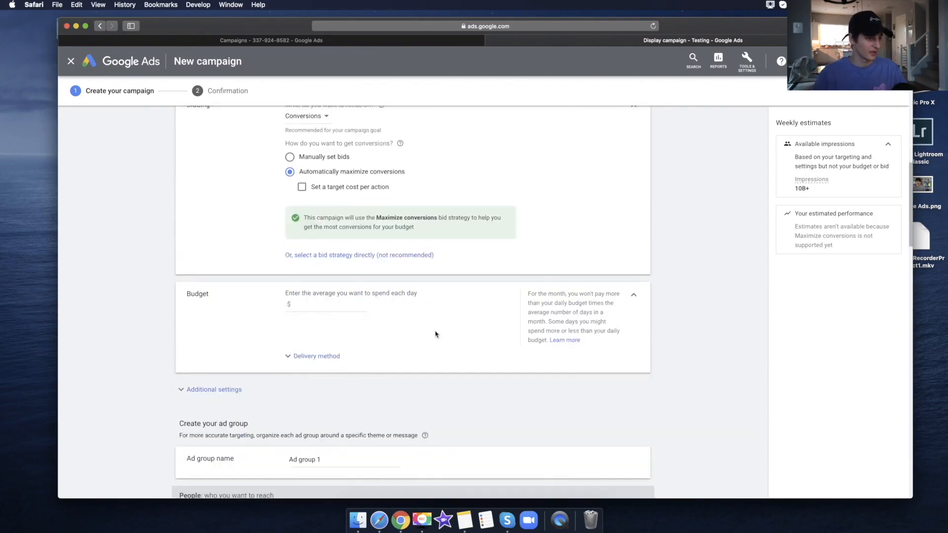
pyautogui.click(311, 303)
pyautogui.write('10')
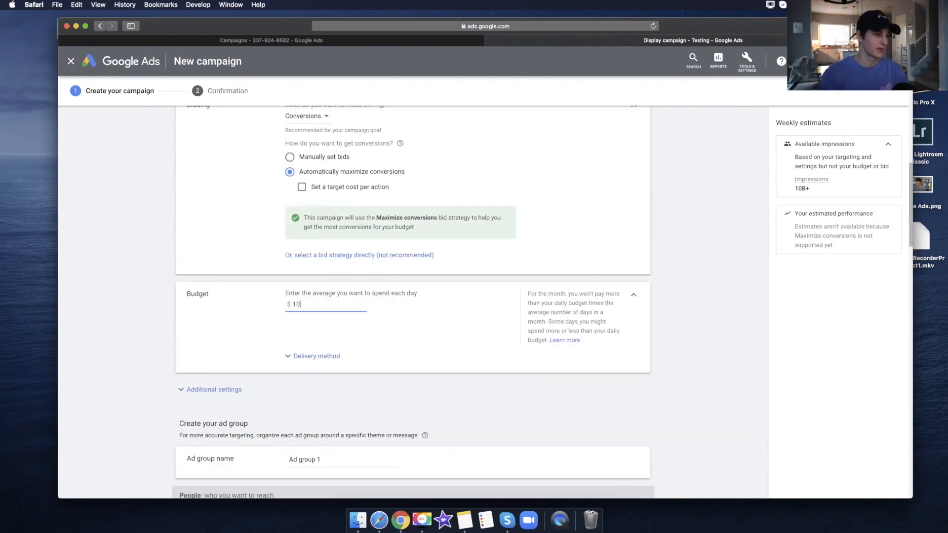
pyautogui.click(491, 329)
# - Upload the Pears logo and five product images from the computer for the responsive display ad
pyautogui.scroll(-8, 541, 261)
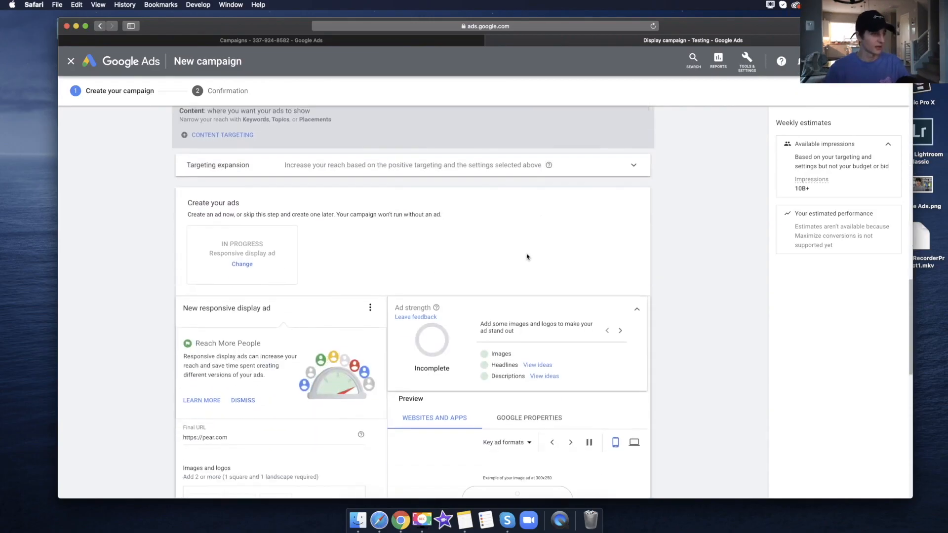
pyautogui.scroll(-5, 380, 340)
pyautogui.scroll(-2, 239, 285)
pyautogui.scroll(3, 282, 264)
pyautogui.click(236, 284)
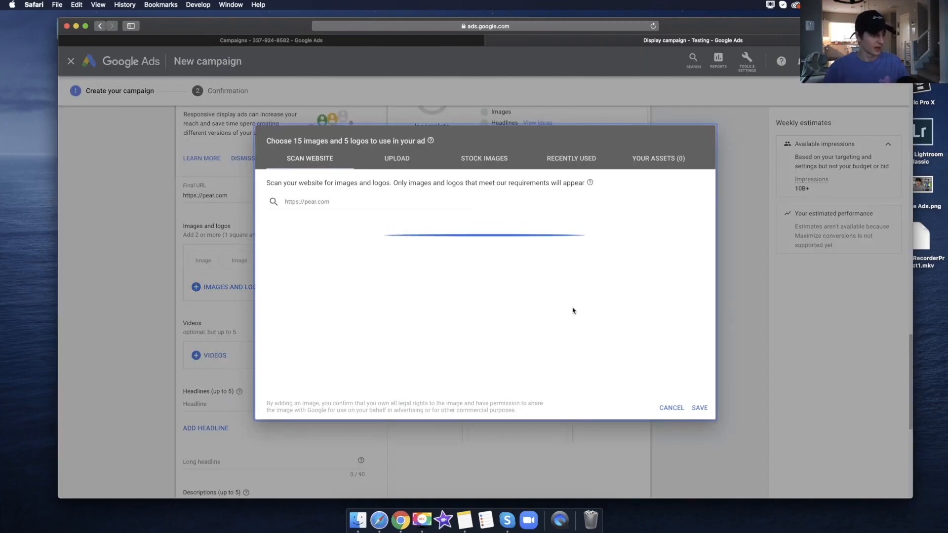
pyautogui.click(401, 165)
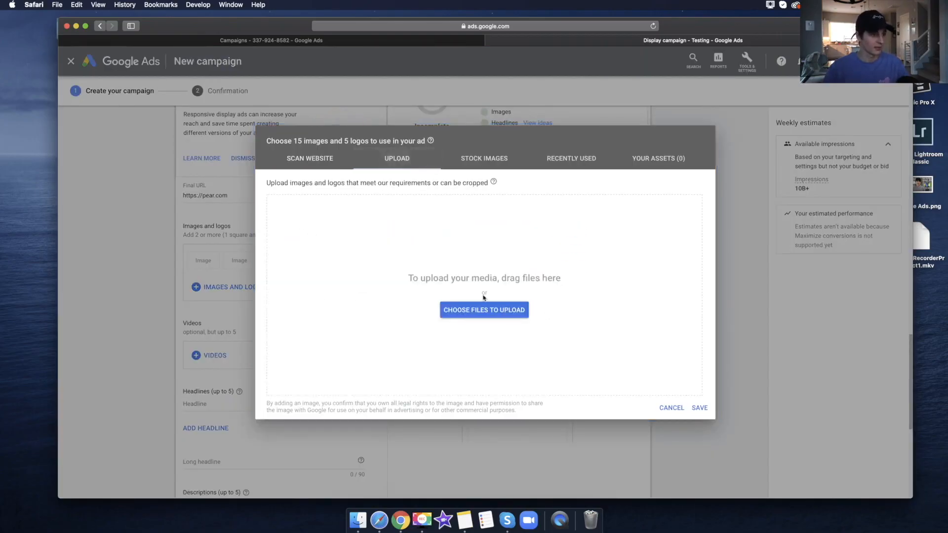
pyautogui.moveTo(751, 29); pyautogui.dragTo(739, 140)
pyautogui.moveTo(136, 85); pyautogui.dragTo(509, 383)
pyautogui.moveTo(692, 132); pyautogui.dragTo(694, 26)
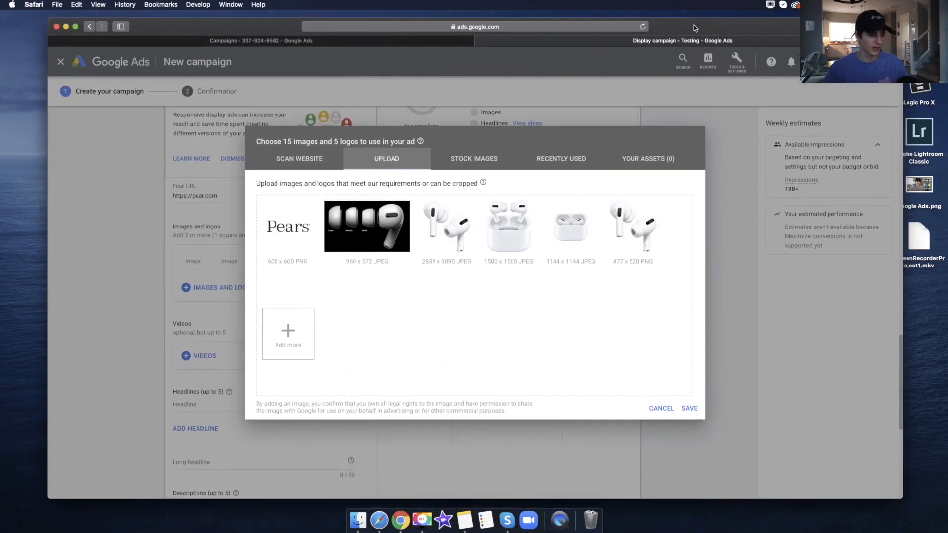
# - Use the uploaded Pears image as a logo with the square 1:1 crop
pyautogui.click(284, 260)
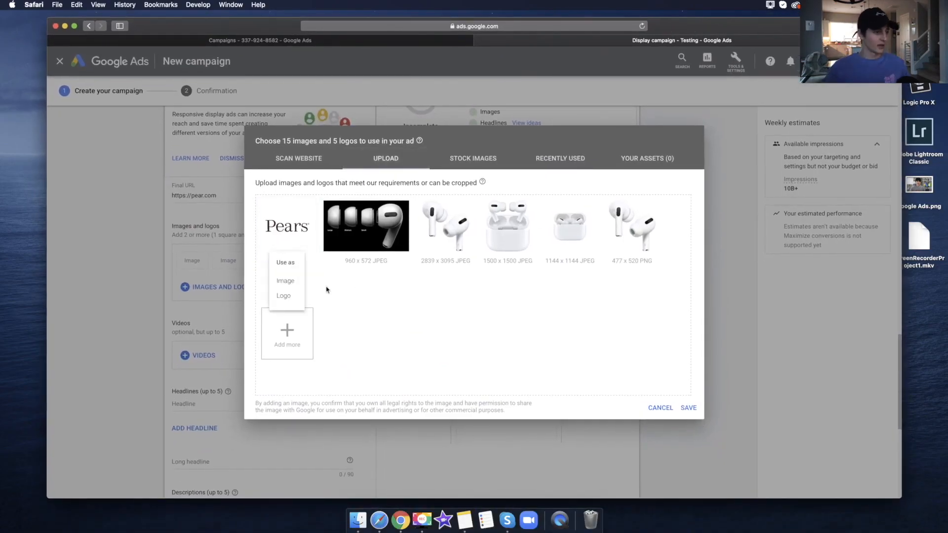
pyautogui.click(289, 295)
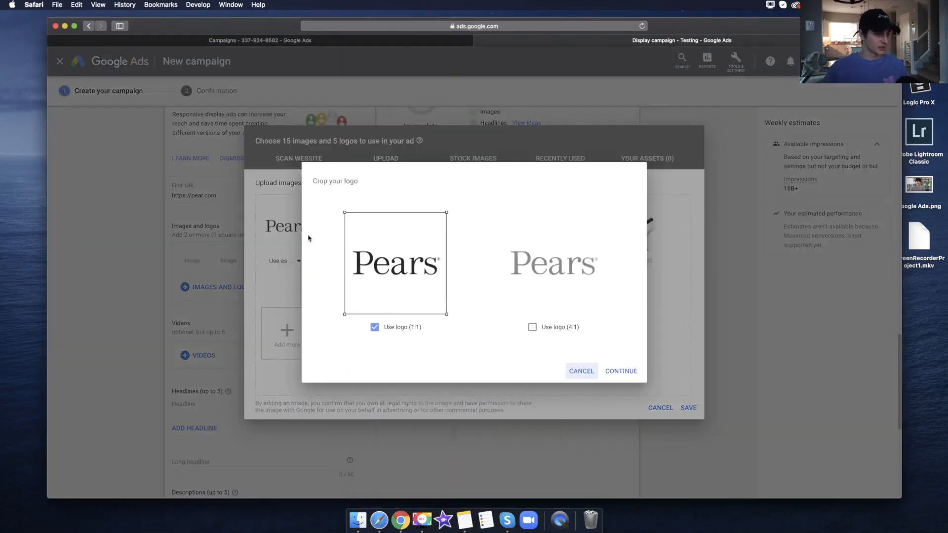
pyautogui.click(621, 372)
# - Use the black ear-tips picture as an ad image with both the landscape 1.91:1 and square 1:1 crops
pyautogui.click(365, 261)
pyautogui.click(368, 281)
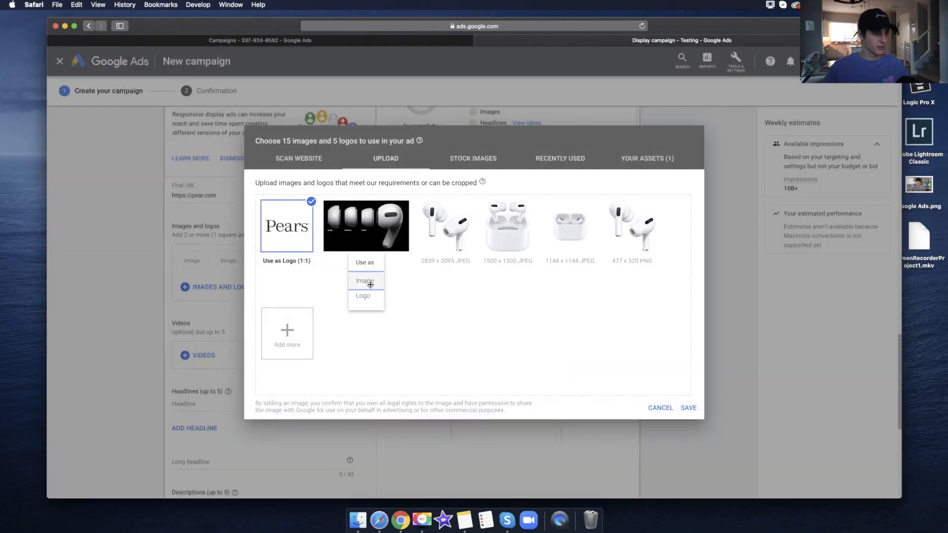
pyautogui.moveTo(430, 292); pyautogui.dragTo(437, 295)
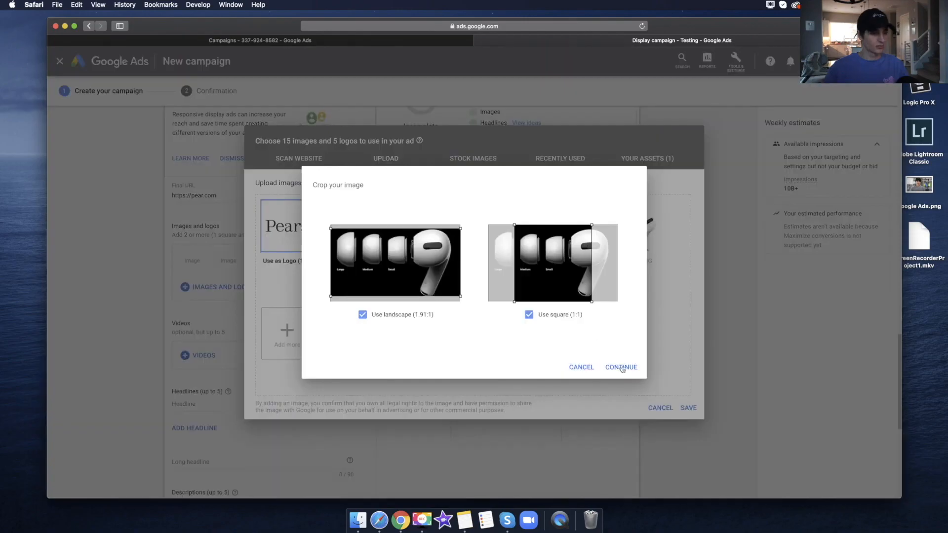
pyautogui.click(620, 367)
pyautogui.click(448, 259)
pyautogui.click(444, 281)
pyautogui.click(581, 370)
# - Use the 1500 x 1500 JPEG and the 477 x 520 PNG as ad images and save the image and logo selection
pyautogui.click(506, 259)
pyautogui.click(503, 281)
pyautogui.click(630, 260)
pyautogui.click(630, 283)
pyautogui.click(620, 370)
pyautogui.click(688, 408)
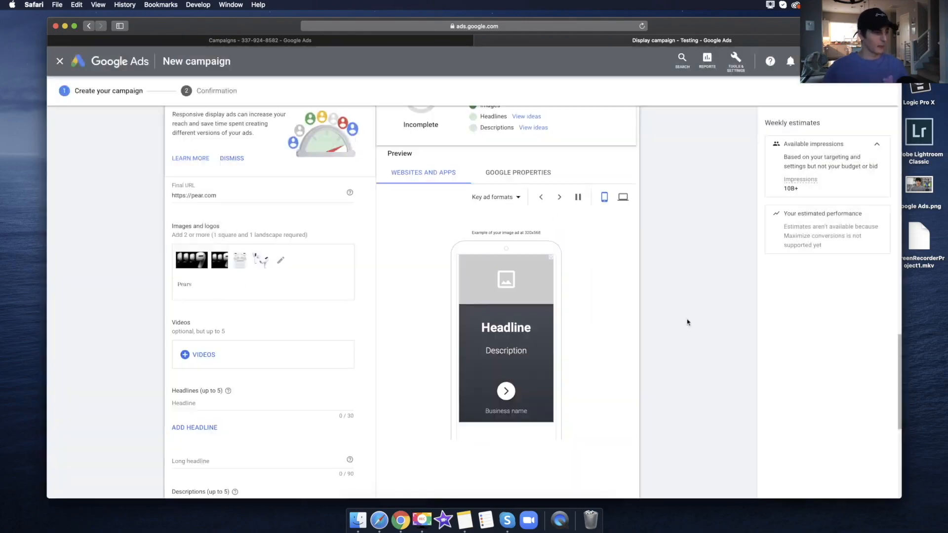
# - Enter five ad headlines: Pear™, Official Site, Unmatchable sound quality, Innovative noise cancelation, and New 2020 Design
pyautogui.scroll(-3, 232, 281)
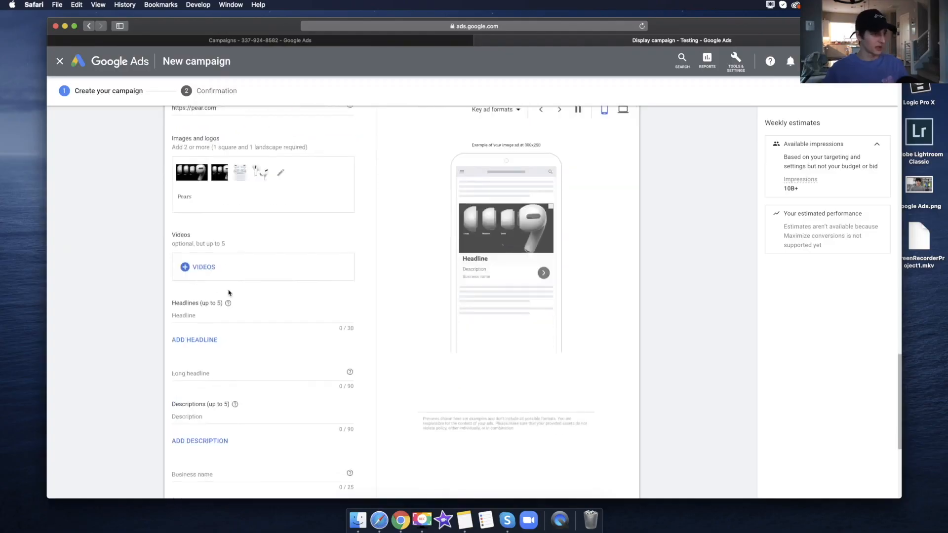
pyautogui.scroll(-2, 229, 293)
pyautogui.click(190, 257)
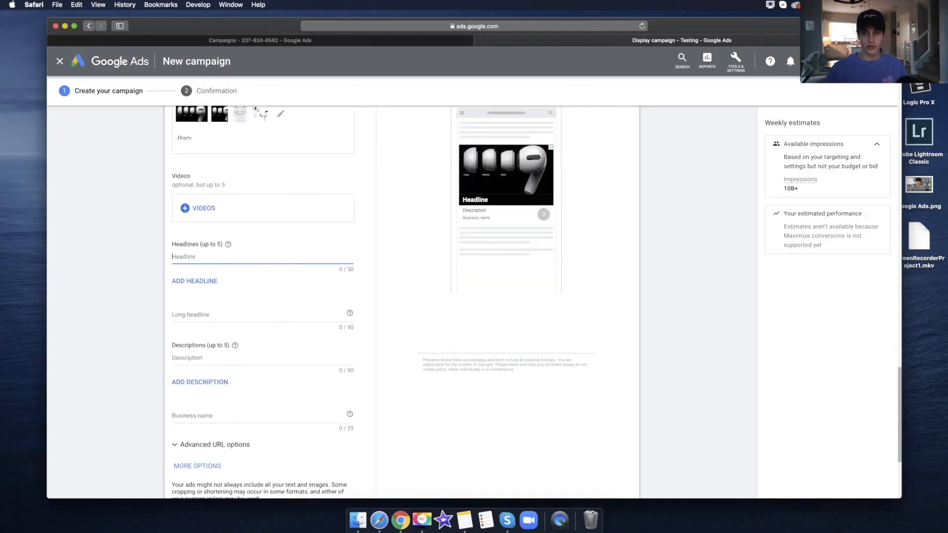
pyautogui.scroll(-1, 236, 321)
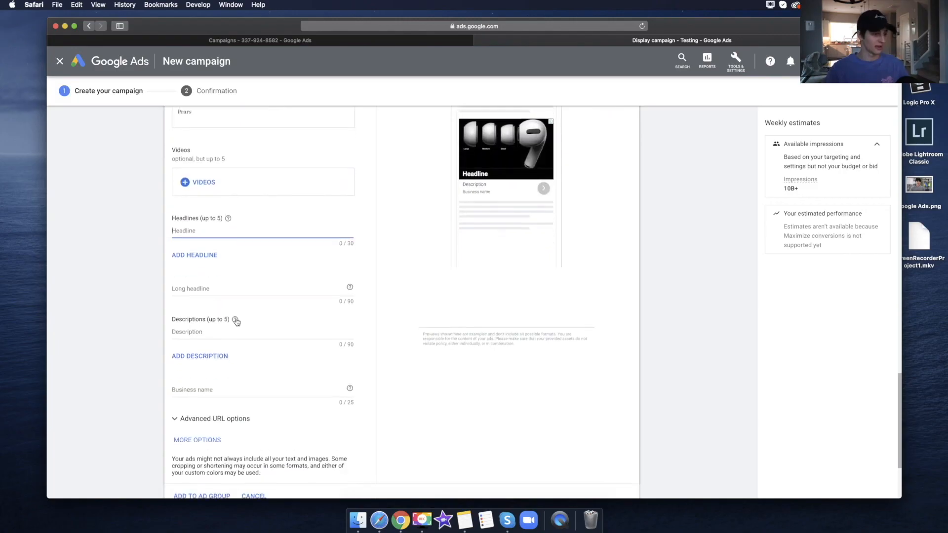
pyautogui.scroll(3, 292, 347)
# - Set the long headline to "We off Dynamic sound options" and the first description to "We offer the best headphone in the world."
pyautogui.scroll(-2, 294, 346)
pyautogui.scroll(1, 538, 246)
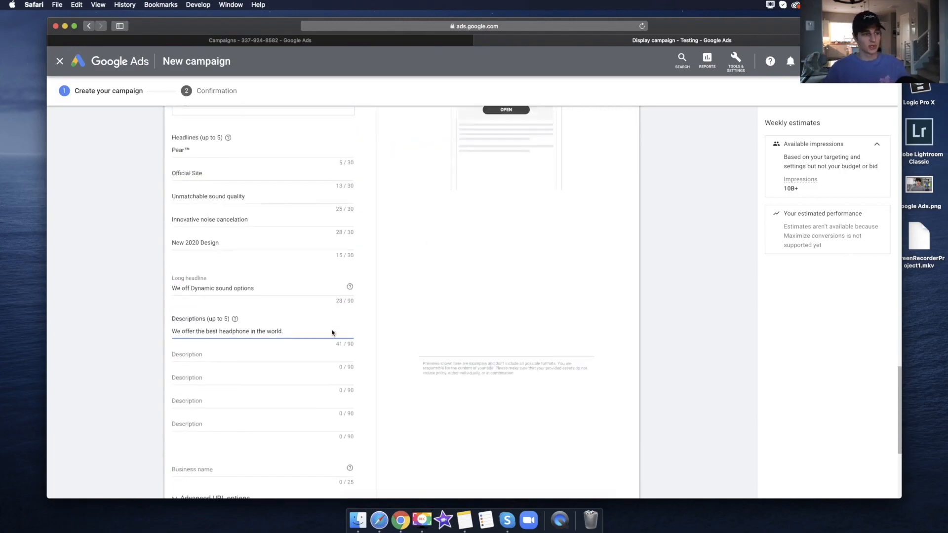
pyautogui.scroll(1, 370, 352)
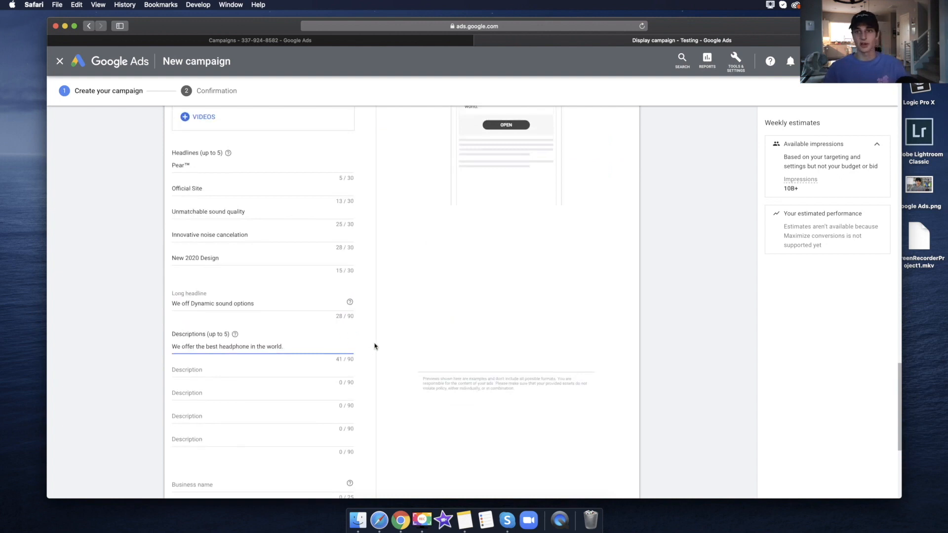
# - Add the responsive display ad to the ad group, create the Display campaign, and close the confirmation page
pyautogui.scroll(-2, 262, 362)
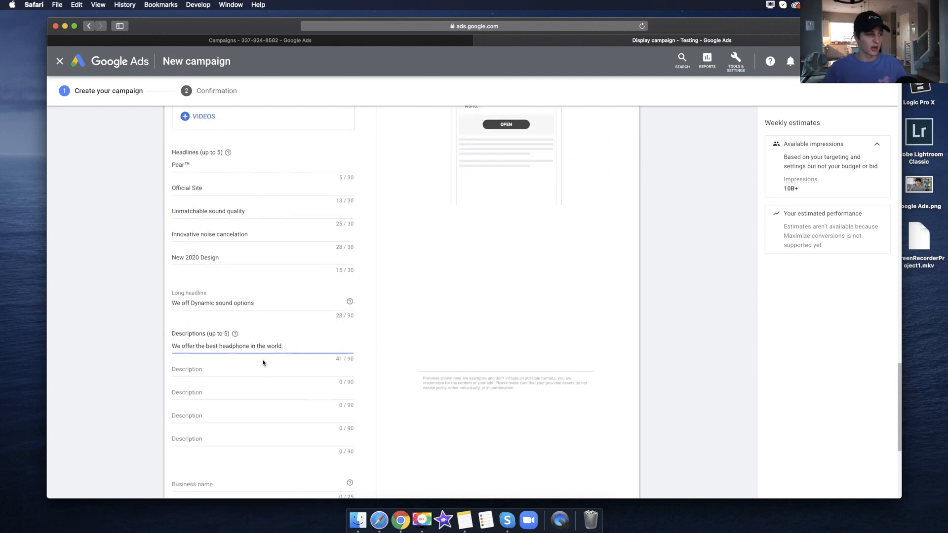
pyautogui.click(215, 441)
pyautogui.scroll(-3, 384, 412)
pyautogui.scroll(10, 386, 410)
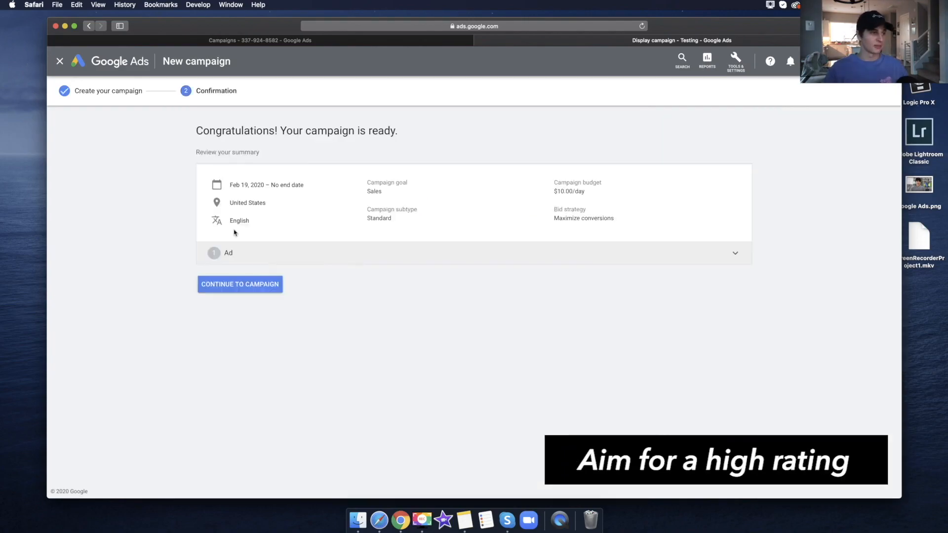
pyautogui.click(59, 66)
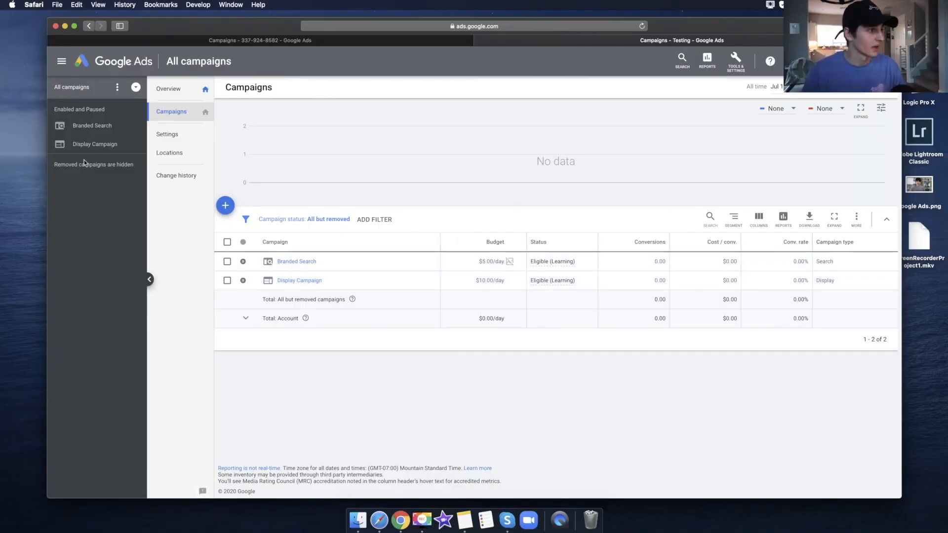
# - Start a new sitelink extension for the Branded Search campaign and set Sitelink 1's text to "Track my order"
pyautogui.click(92, 126)
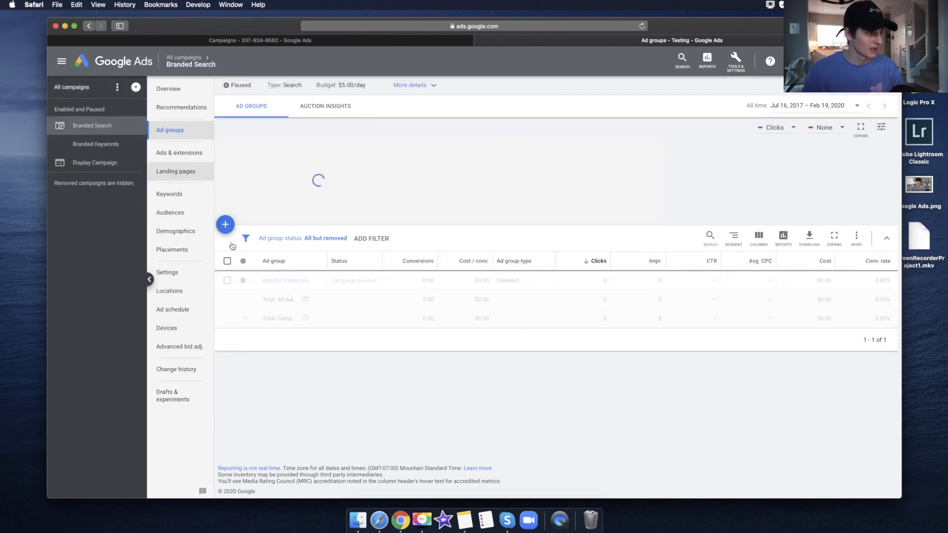
pyautogui.click(182, 152)
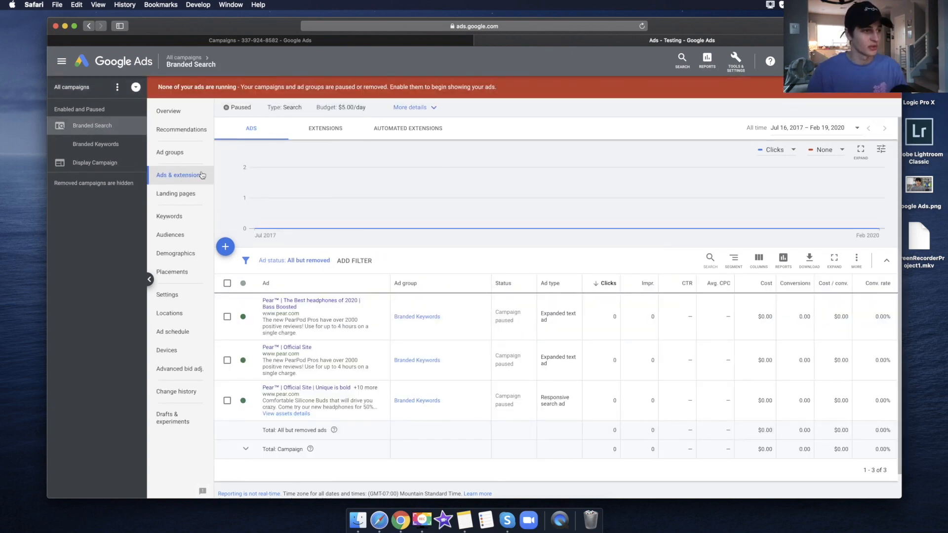
pyautogui.click(322, 129)
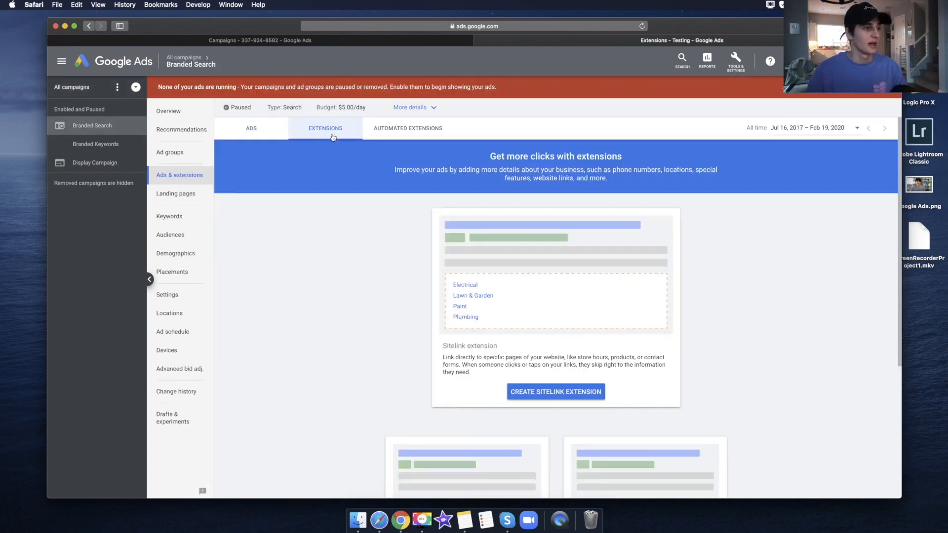
pyautogui.click(545, 391)
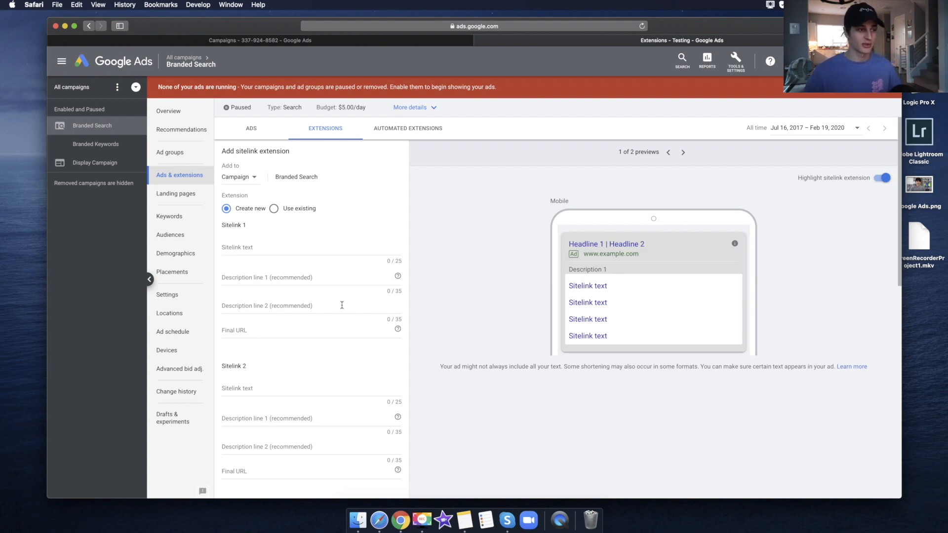
pyautogui.click(266, 246)
pyautogui.write('Track my order')
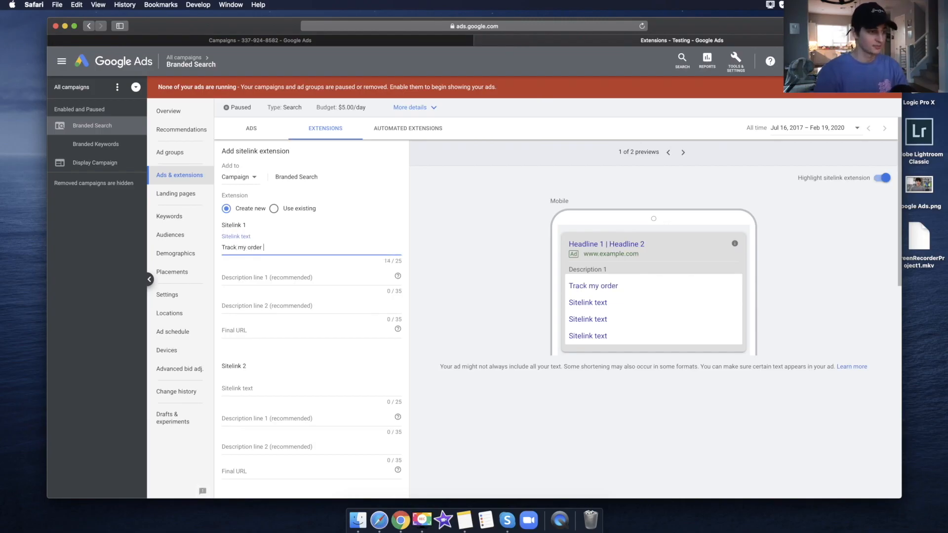
pyautogui.click(244, 329)
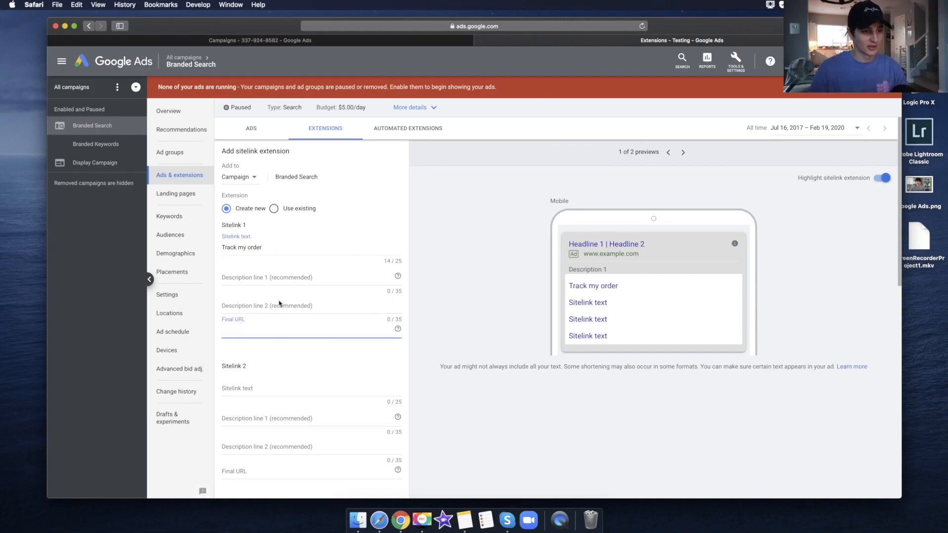
pyautogui.click(251, 285)
pyautogui.write("If you've ordered with us recently")
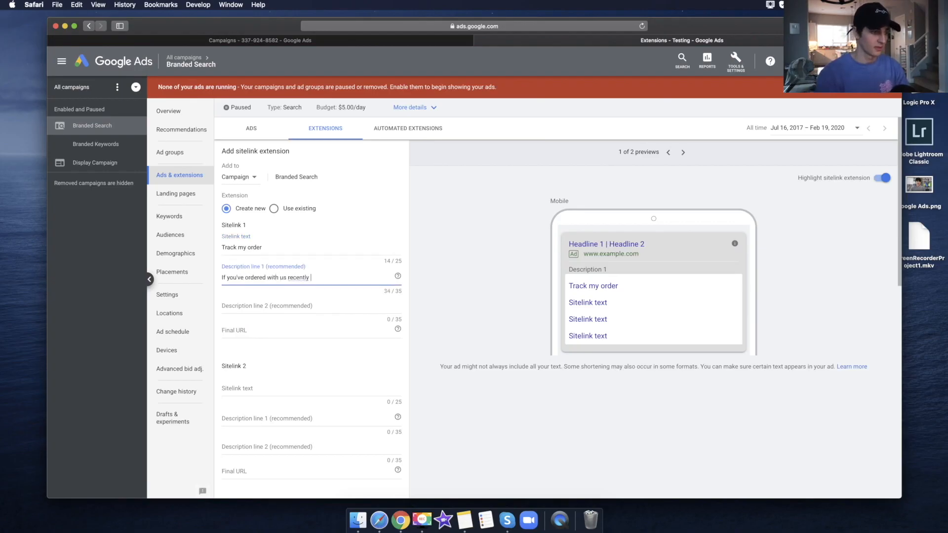
pyautogui.press('super+a')
pyautogui.press('BackSpace')
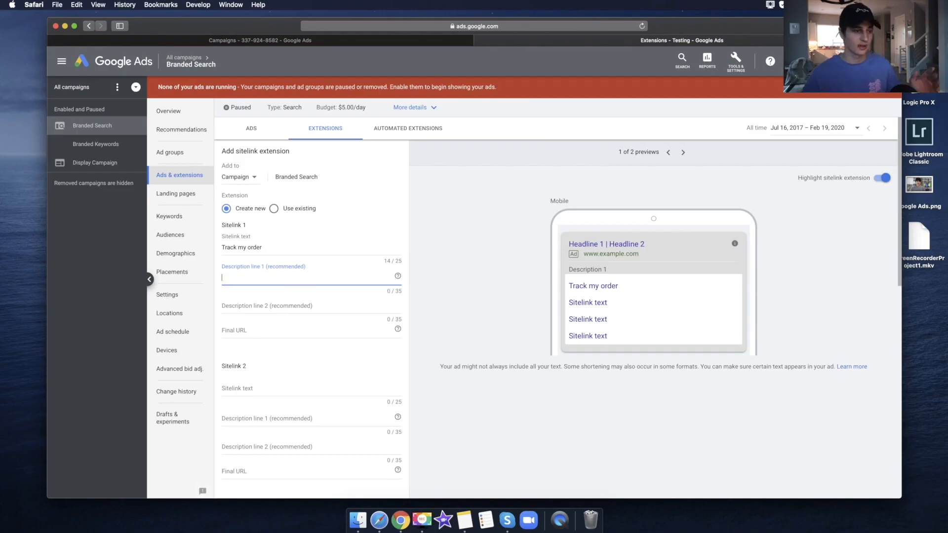
# - Open the choice of ad extension types available for the Branded Search campaign below the sitelink form
pyautogui.scroll(-2, 327, 335)
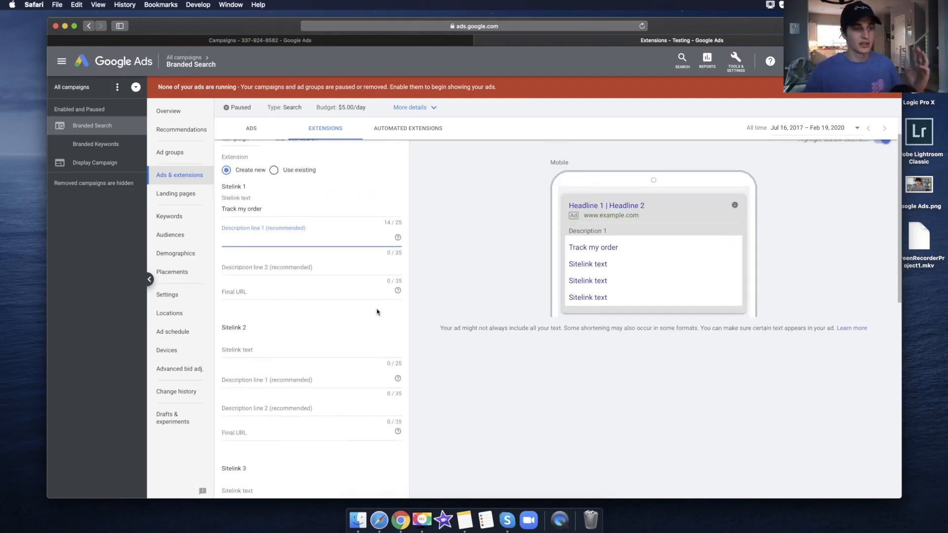
pyautogui.scroll(-3, 369, 308)
pyautogui.scroll(-11, 364, 306)
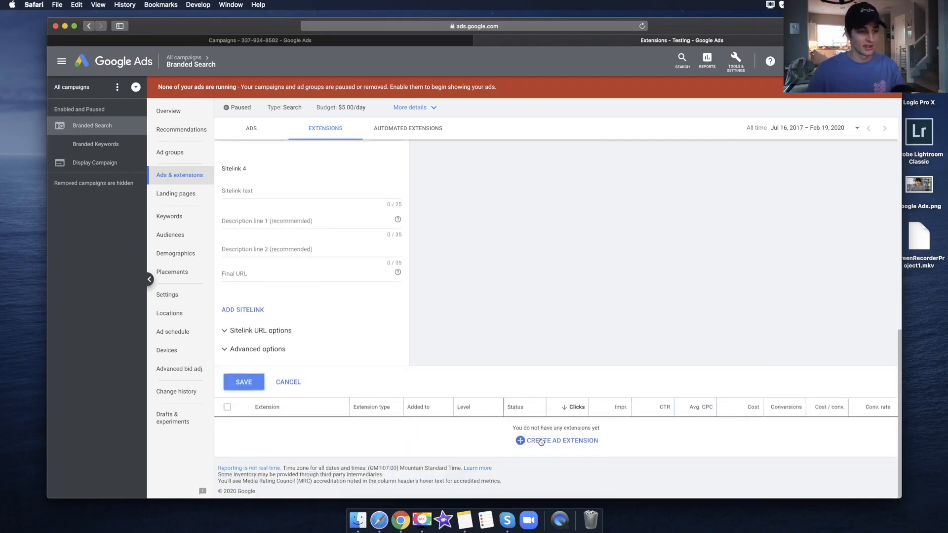
pyautogui.click(553, 441)
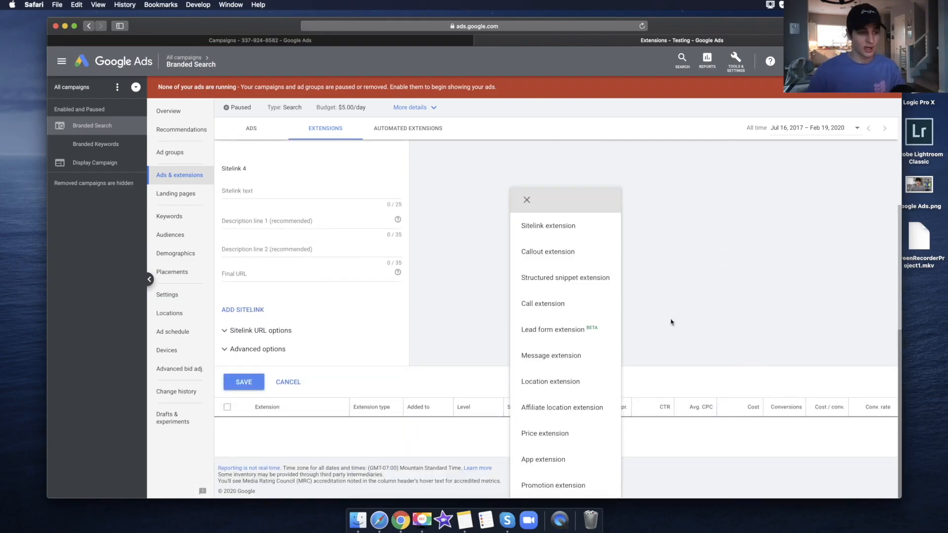